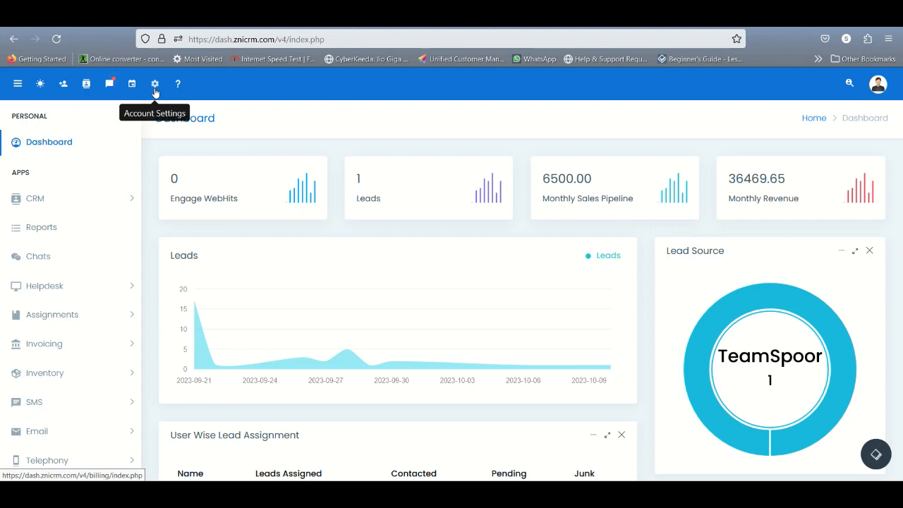
# Step: Open the account's invoicing settings and examine the general quote and invoice options
pyautogui.click(155, 86)
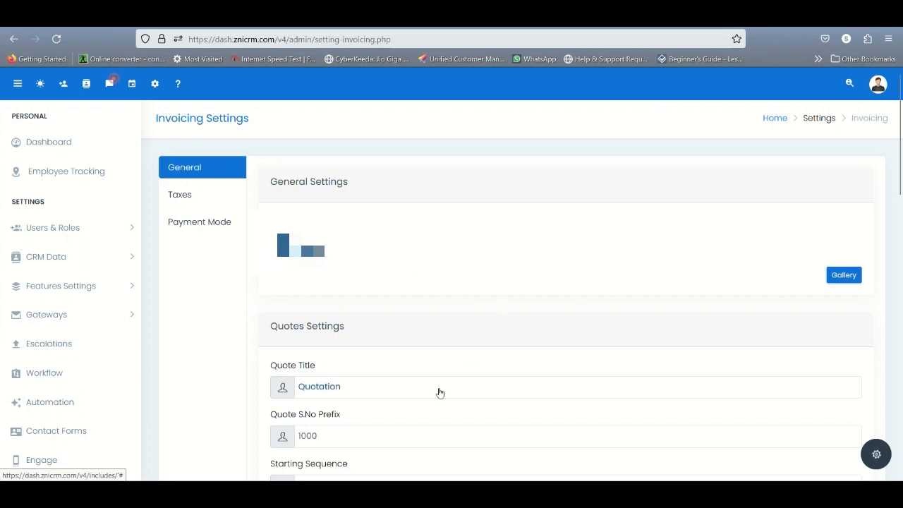
pyautogui.scroll(-1, 439, 393)
pyautogui.scroll(-3, 373, 399)
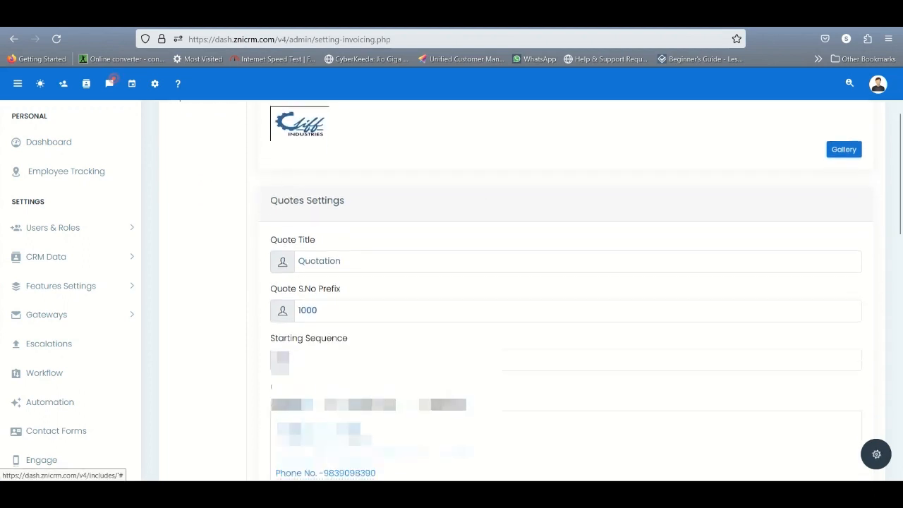
pyautogui.scroll(-2, 398, 375)
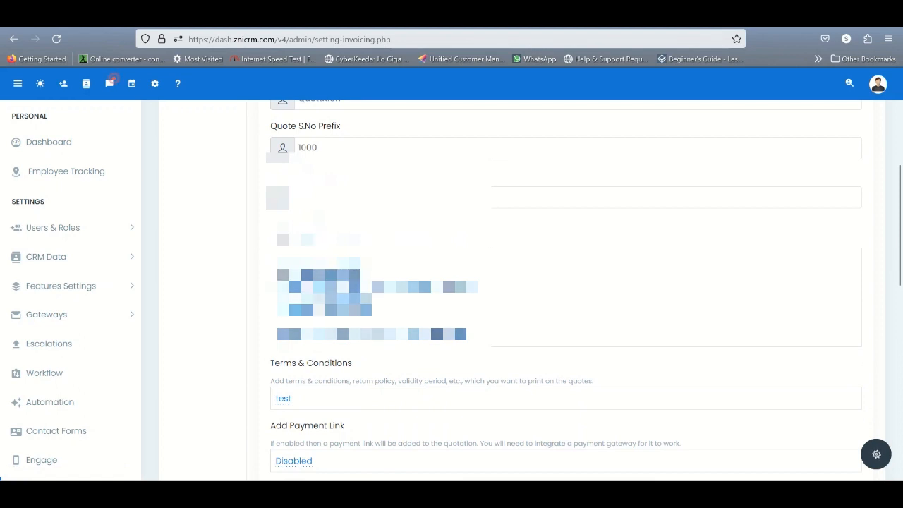
pyautogui.scroll(-3, 398, 375)
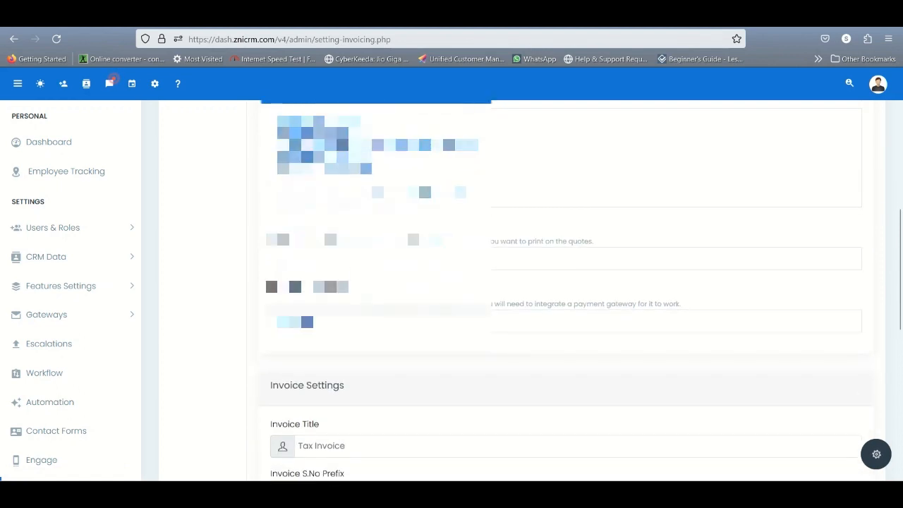
pyautogui.scroll(-4, 486, 402)
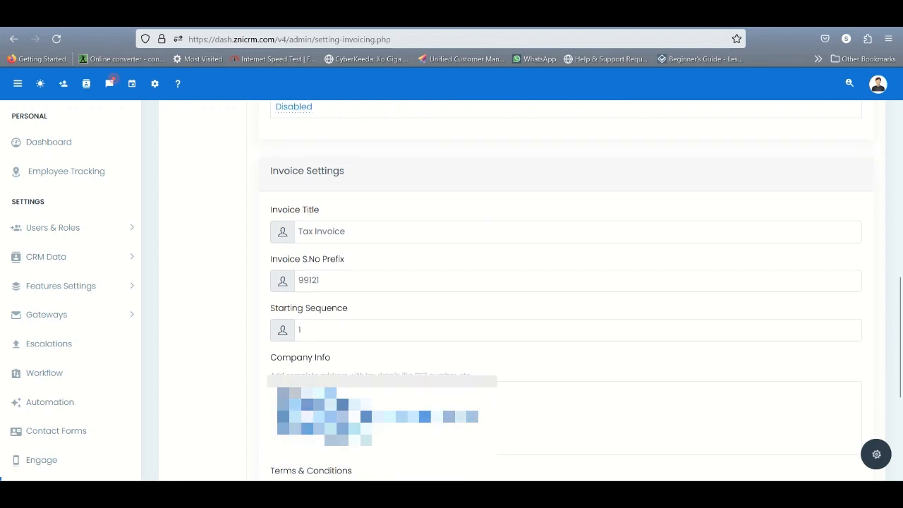
pyautogui.scroll(-2, 430, 277)
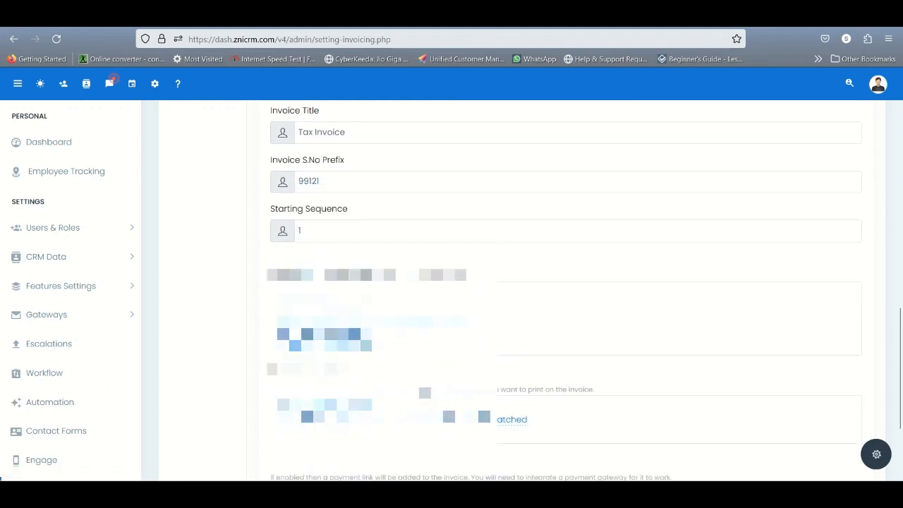
pyautogui.scroll(-2, 430, 277)
pyautogui.scroll(5, 430, 278)
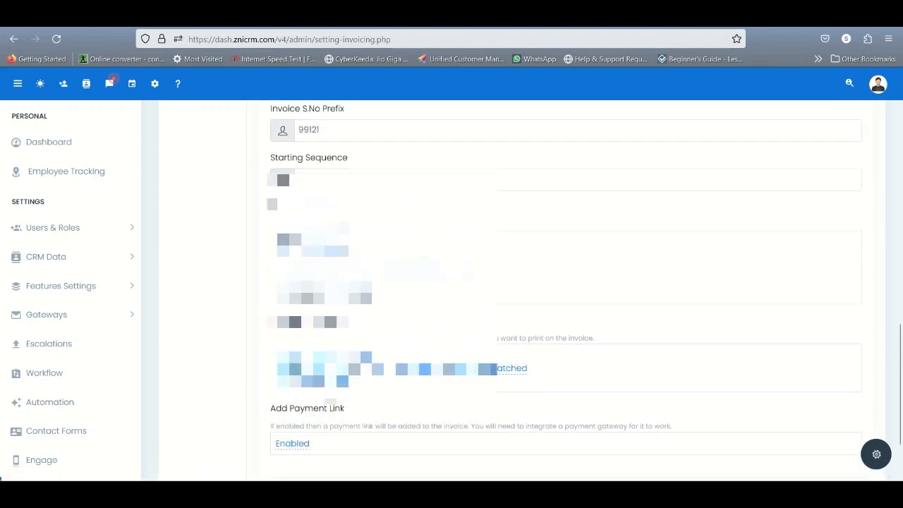
pyautogui.scroll(10, 430, 277)
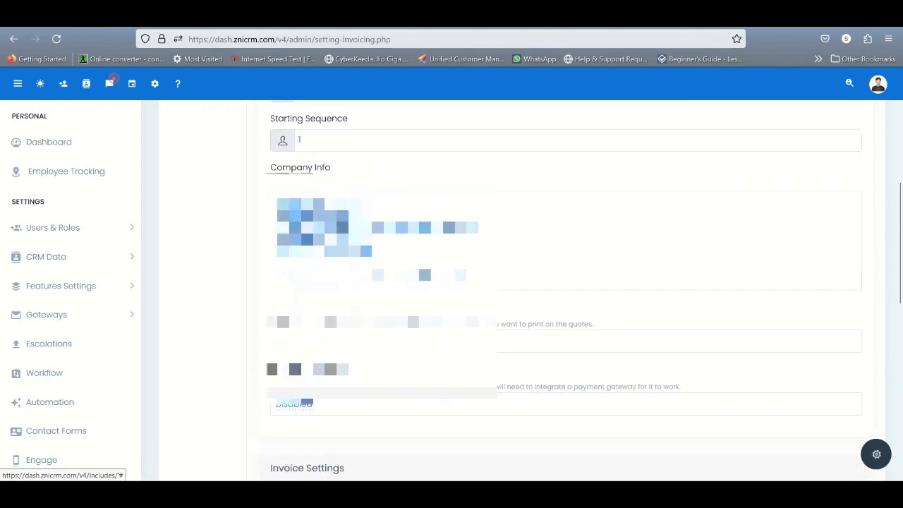
# Step: Inspect the invoicing taxes and the blank new-tax form without adding one, and view the payment modes
pyautogui.click(215, 201)
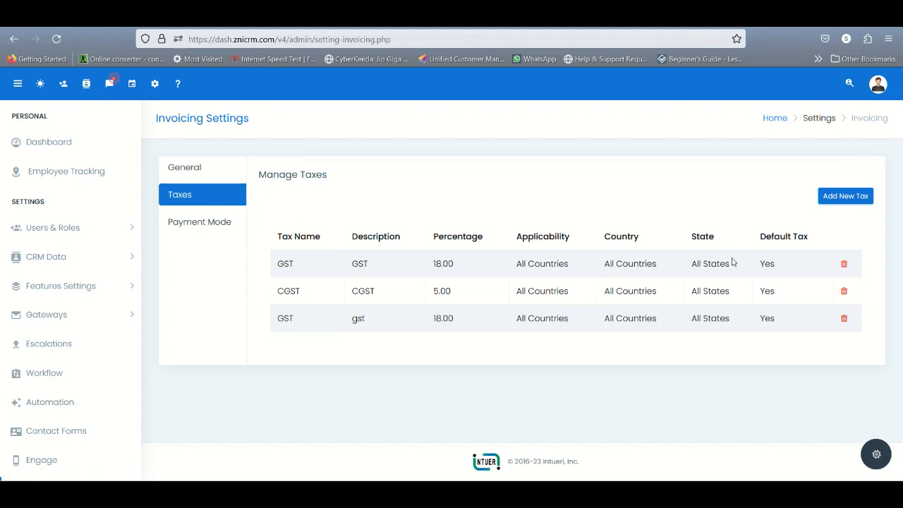
pyautogui.click(852, 197)
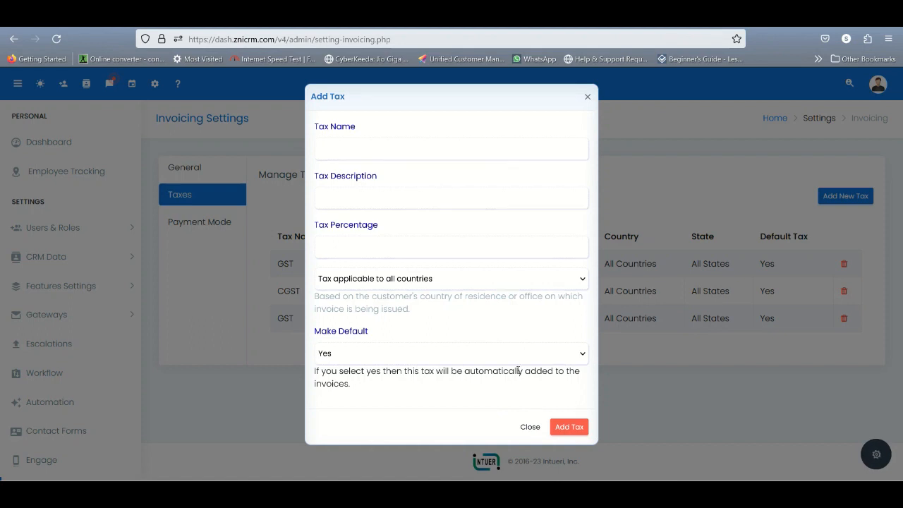
pyautogui.click(531, 428)
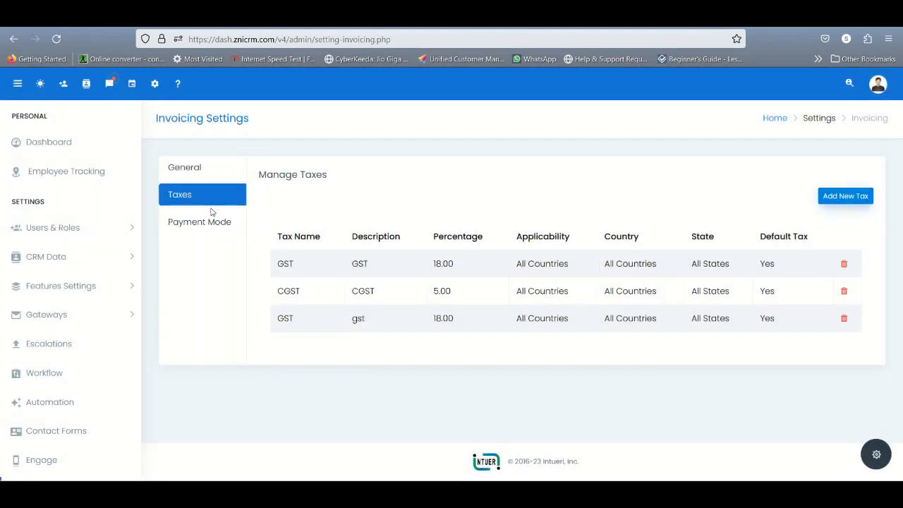
pyautogui.click(208, 226)
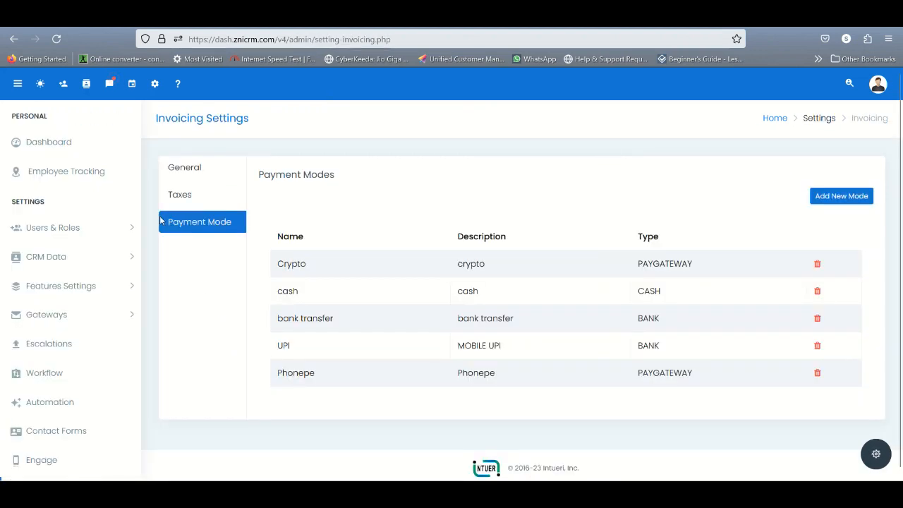
# Step: Return to the dashboard, open the quotes list under Invoicing and look through its entries
pyautogui.click(97, 160)
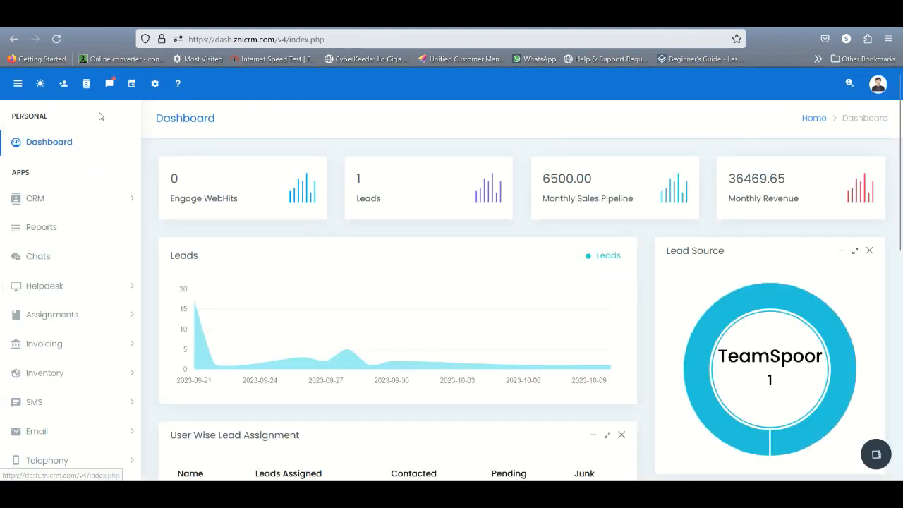
pyautogui.click(83, 354)
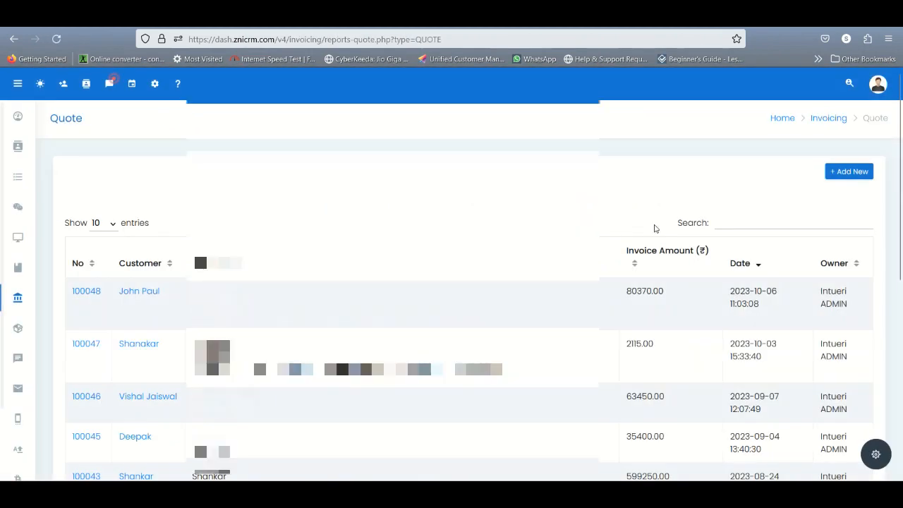
pyautogui.scroll(-3, 719, 244)
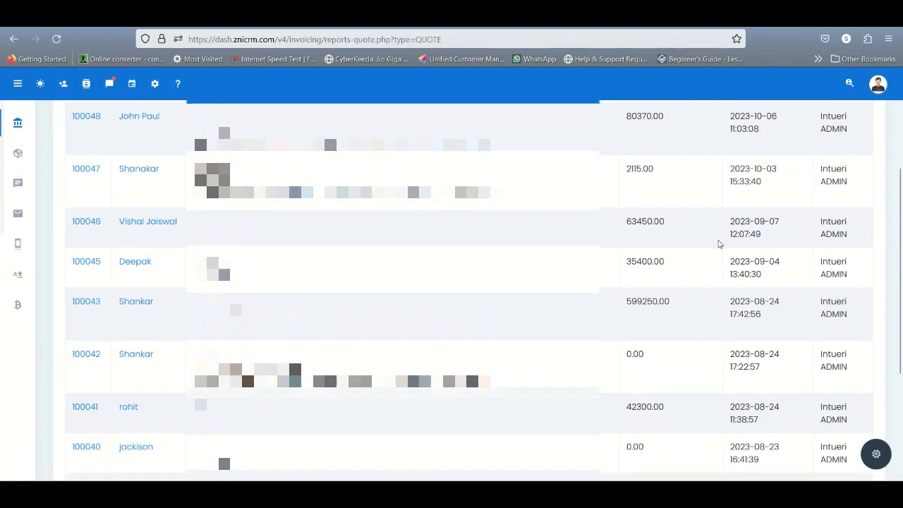
pyautogui.scroll(-2, 719, 243)
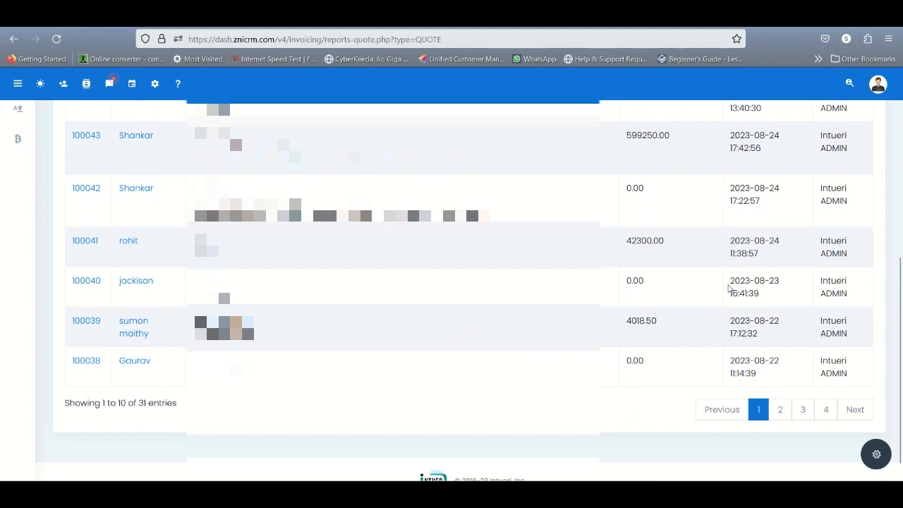
pyautogui.scroll(3, 729, 287)
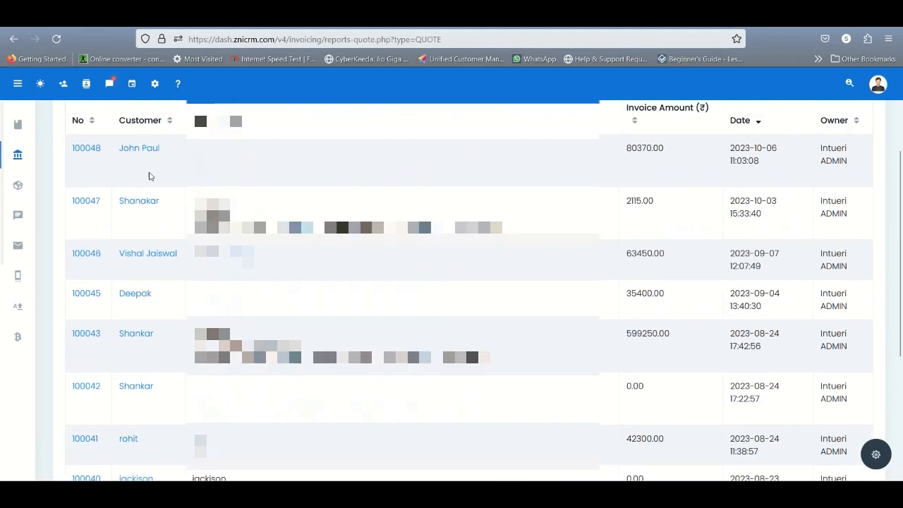
# Step: Open the invoices list under Invoicing and look through its entries
pyautogui.moveTo(19, 154)
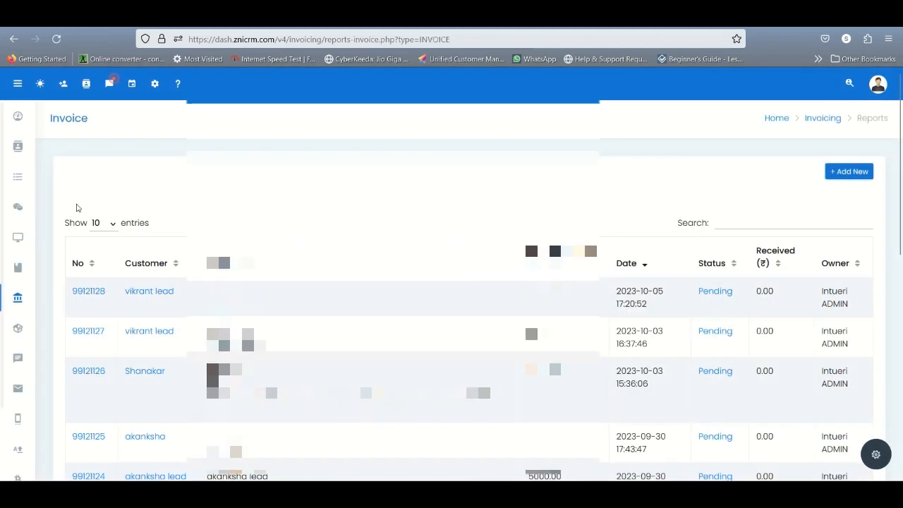
pyautogui.scroll(-6, 451, 289)
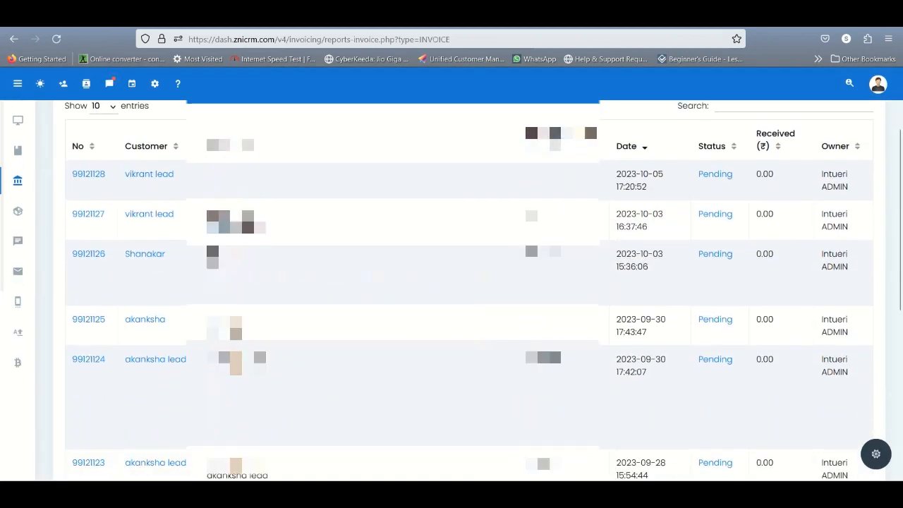
pyautogui.scroll(6, 451, 289)
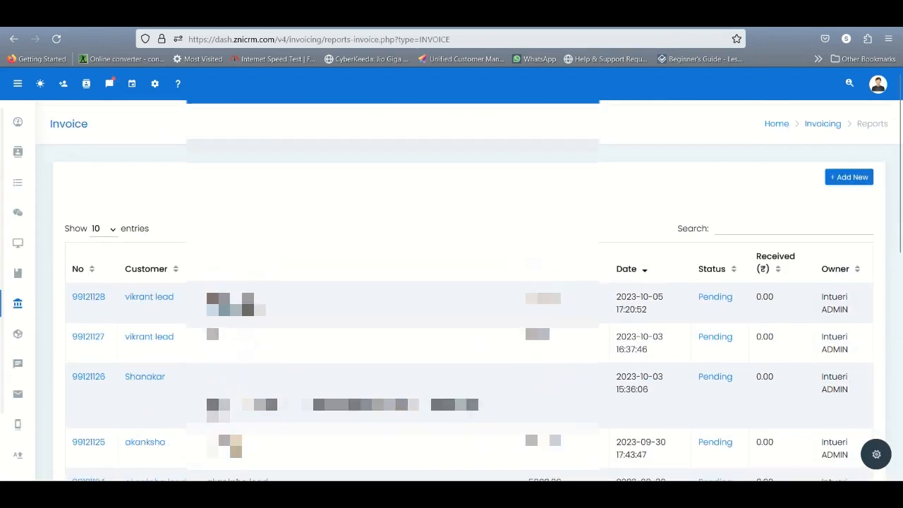
# Step: Return to the quotes list and try its option for adding a new quote
pyautogui.moveTo(13, 305)
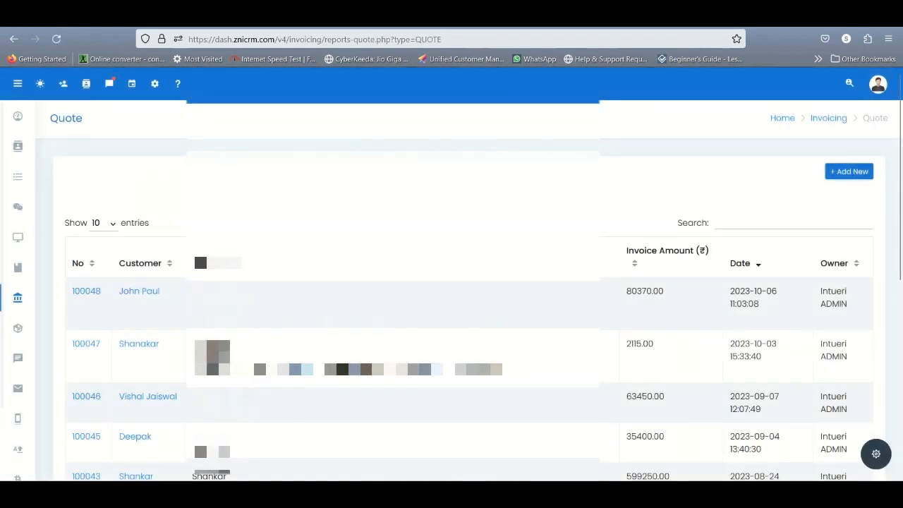
pyautogui.click(842, 174)
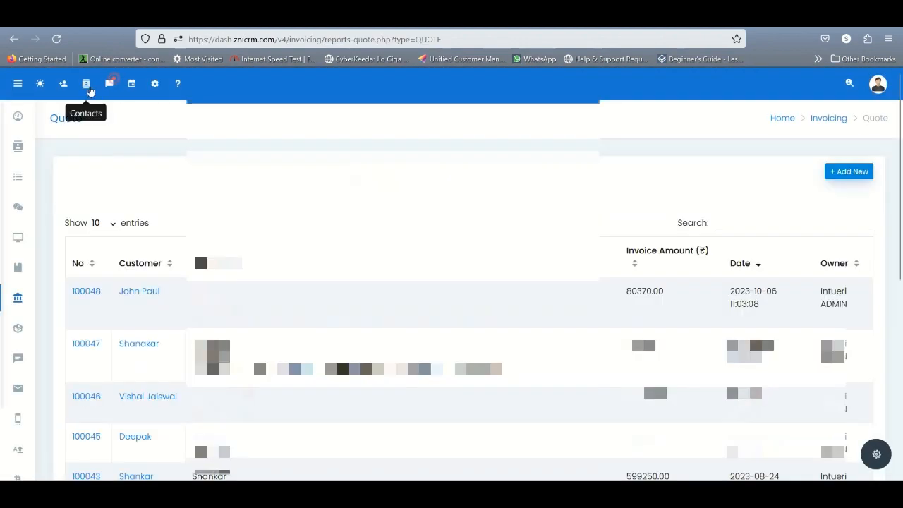
# Step: Open the first listed contact's billing quotes and start creating a new quote there
pyautogui.click(89, 90)
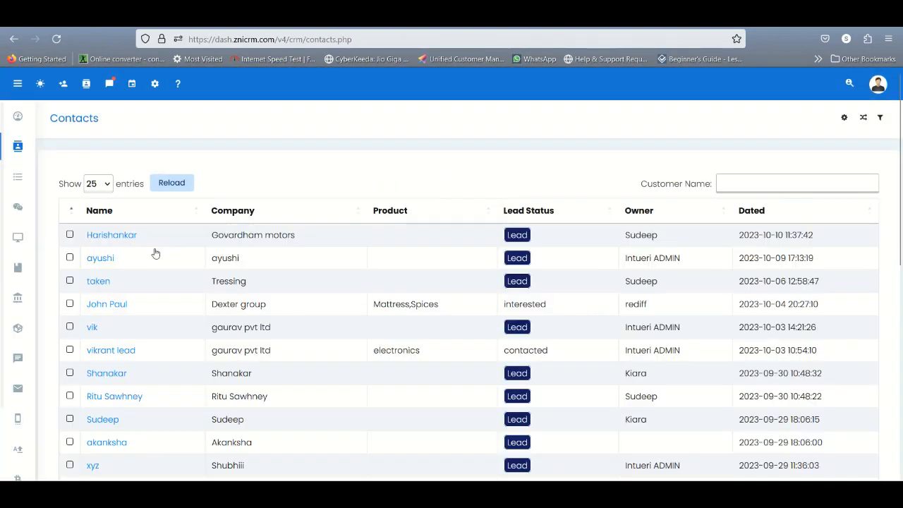
pyautogui.click(115, 235)
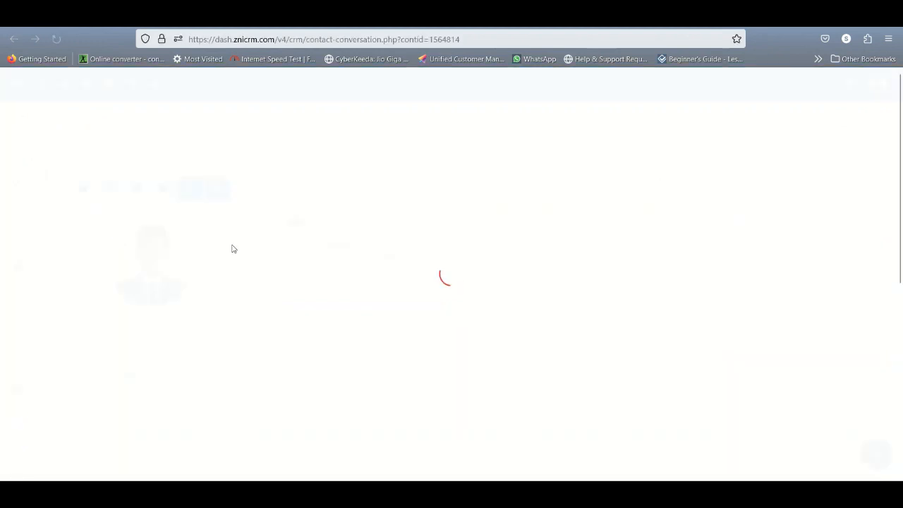
pyautogui.click(784, 172)
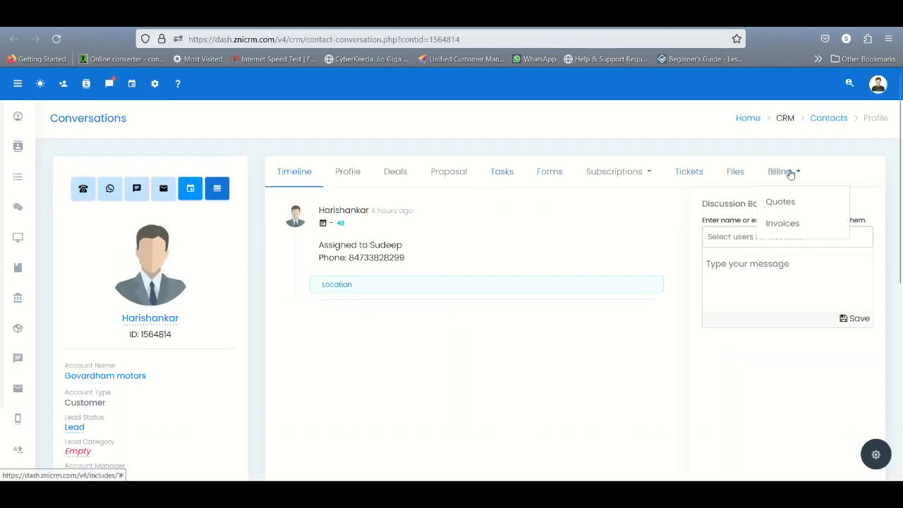
pyautogui.click(780, 202)
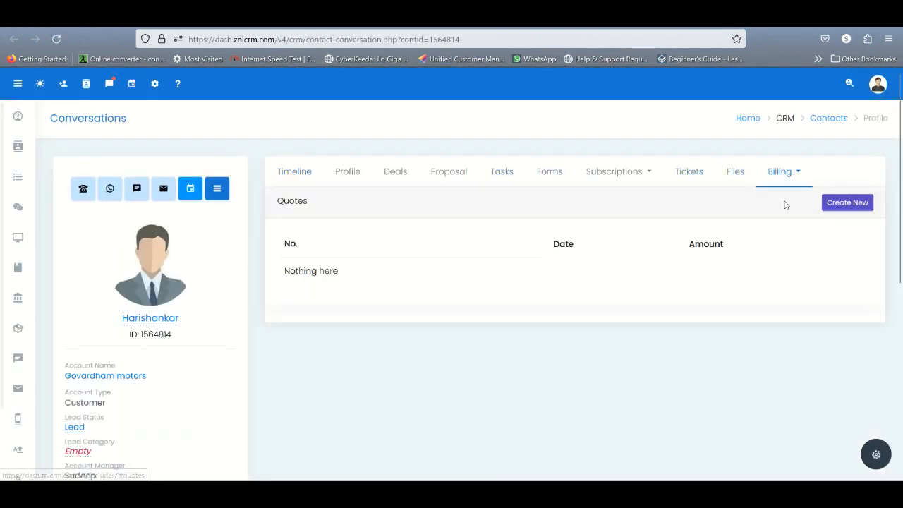
pyautogui.click(847, 203)
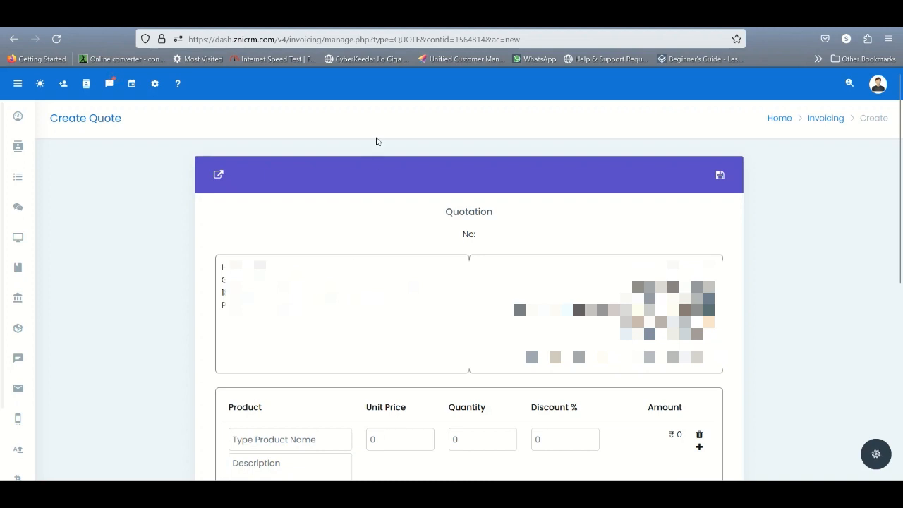
# Step: Start a new quote from the Invoicing quotes list and choose the same contact as its customer
pyautogui.click(18, 146)
pyautogui.moveTo(21, 306)
pyautogui.click(52, 321)
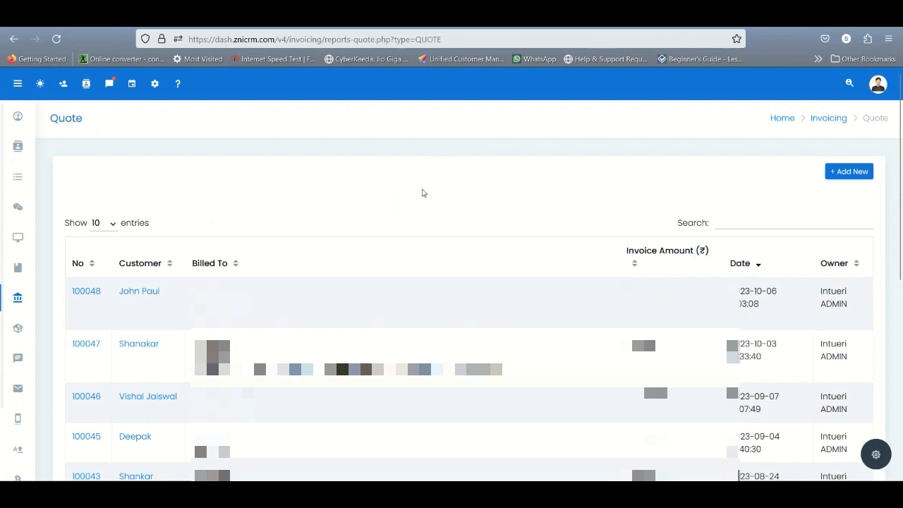
pyautogui.click(849, 172)
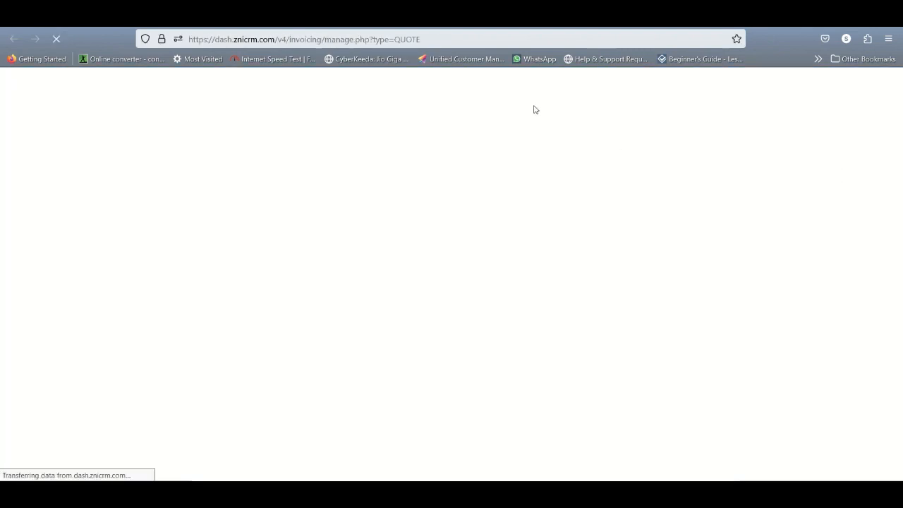
pyautogui.click(374, 178)
pyautogui.write('harish')
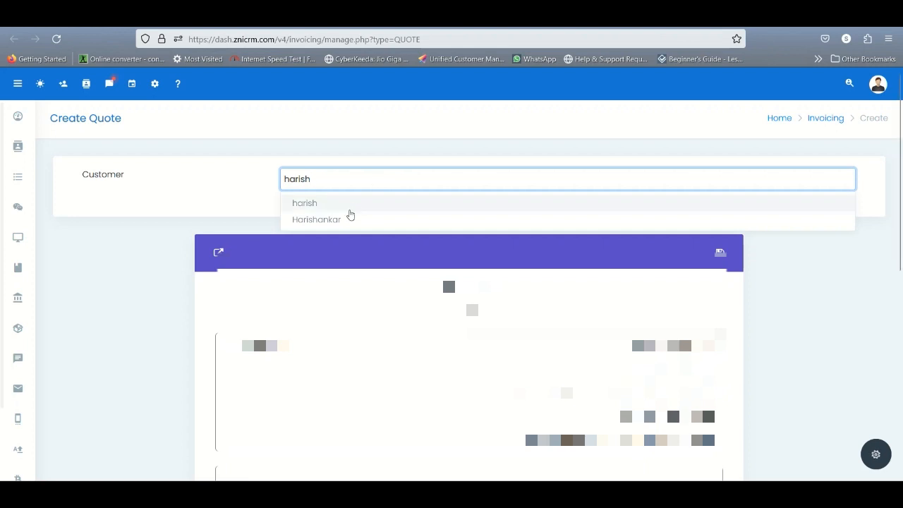
pyautogui.click(342, 219)
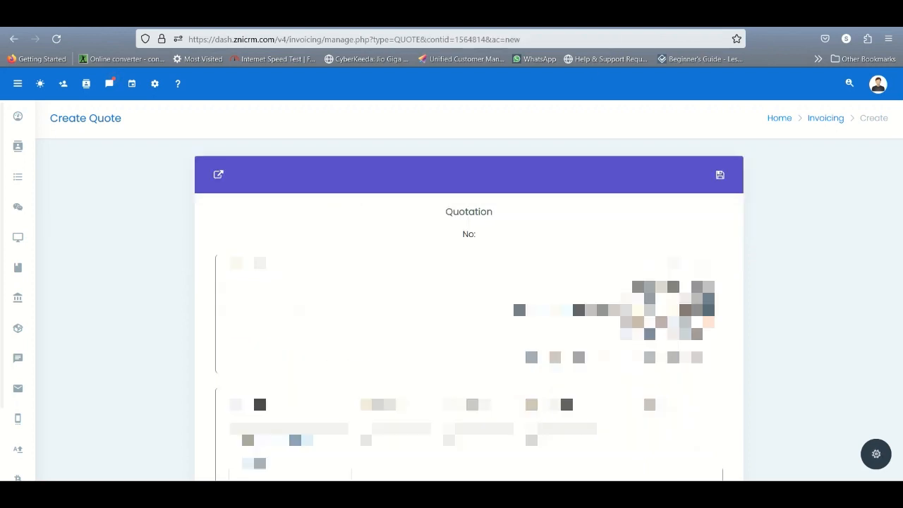
# Step: Look over the new quote's product and tax rows, and view the dialog for adding a tax without adding one
pyautogui.click(279, 446)
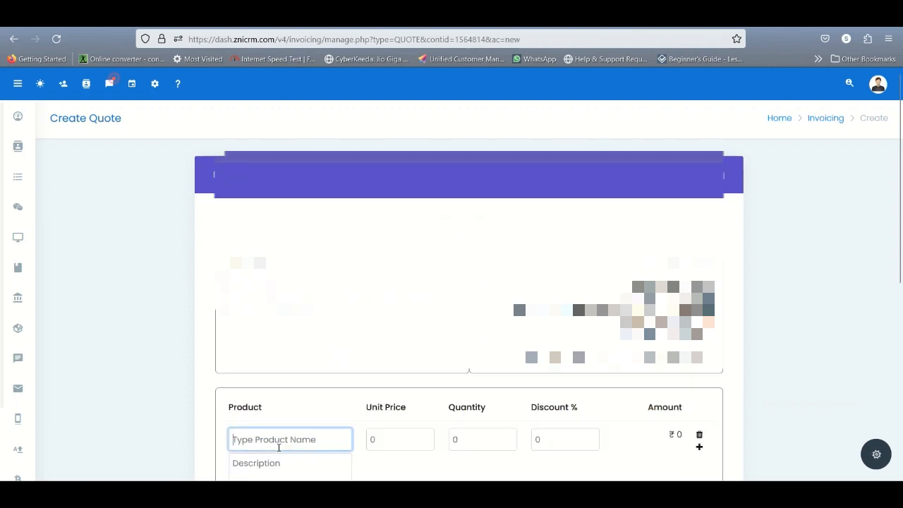
pyautogui.scroll(-2, 279, 446)
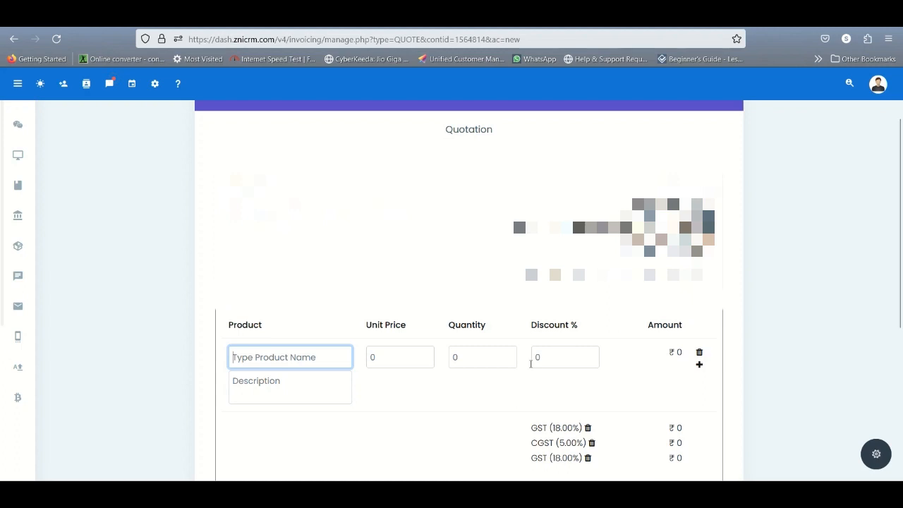
pyautogui.scroll(-3, 627, 371)
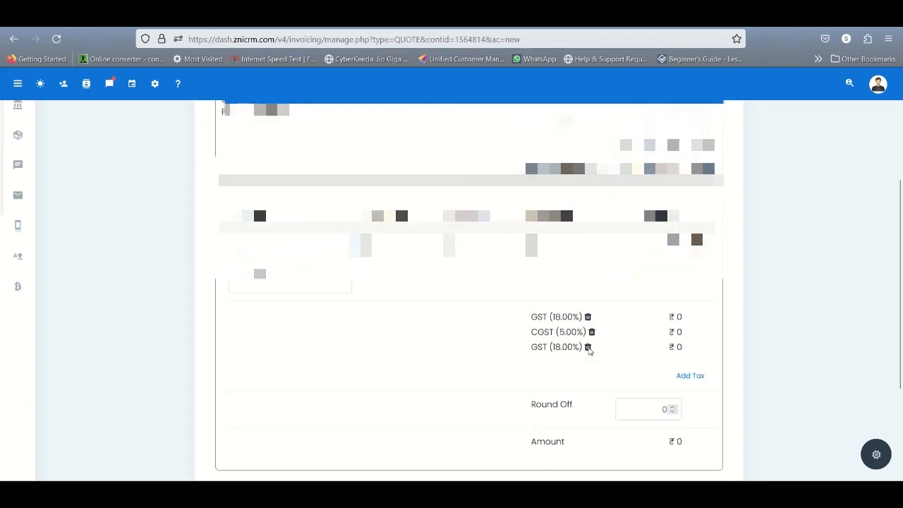
pyautogui.click(685, 377)
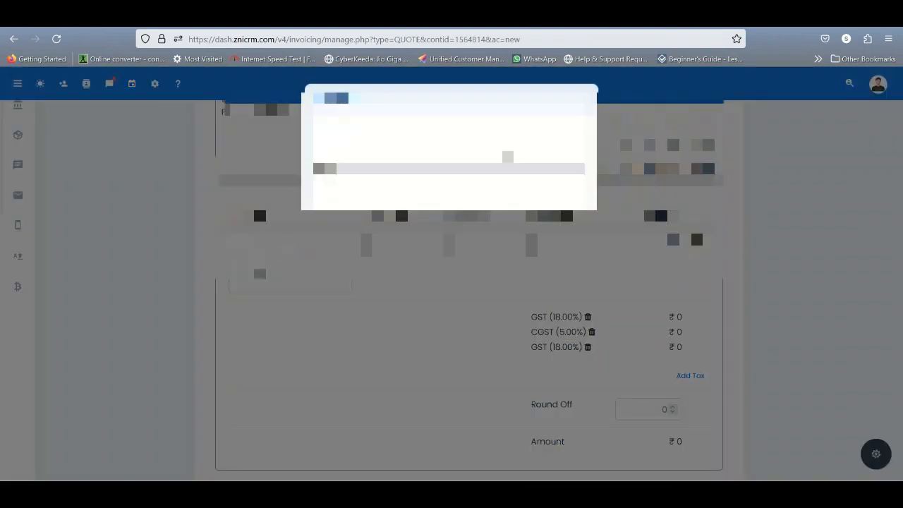
pyautogui.click(589, 96)
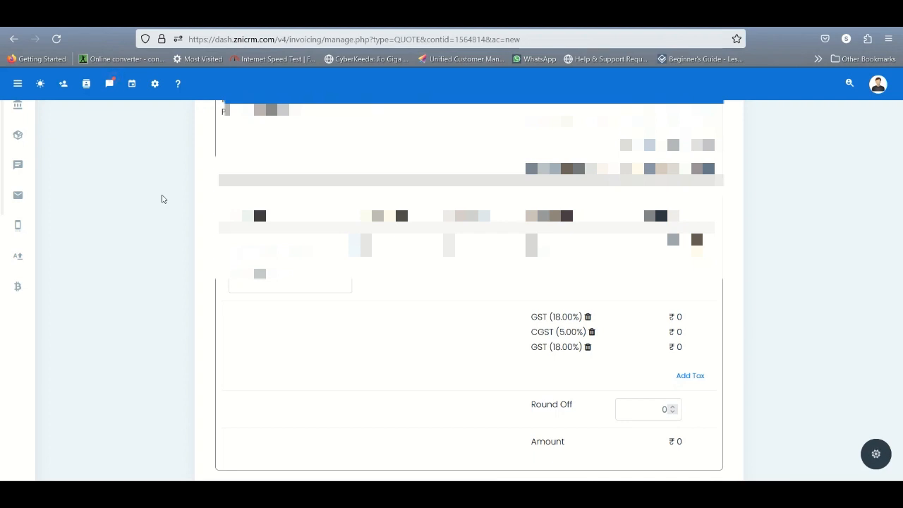
# Step: Go to the dashboard and expand the Inventory section to show where products are kept
pyautogui.scroll(3, 161, 199)
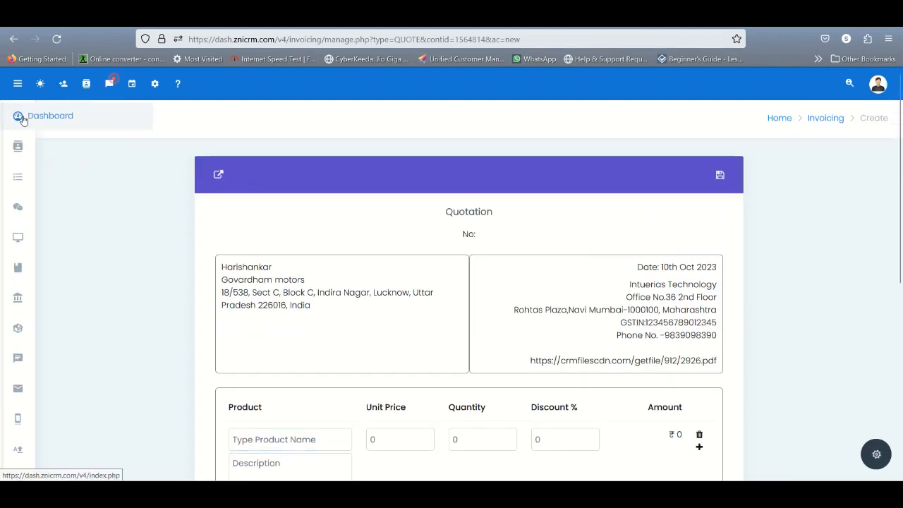
pyautogui.scroll(-2, 66, 278)
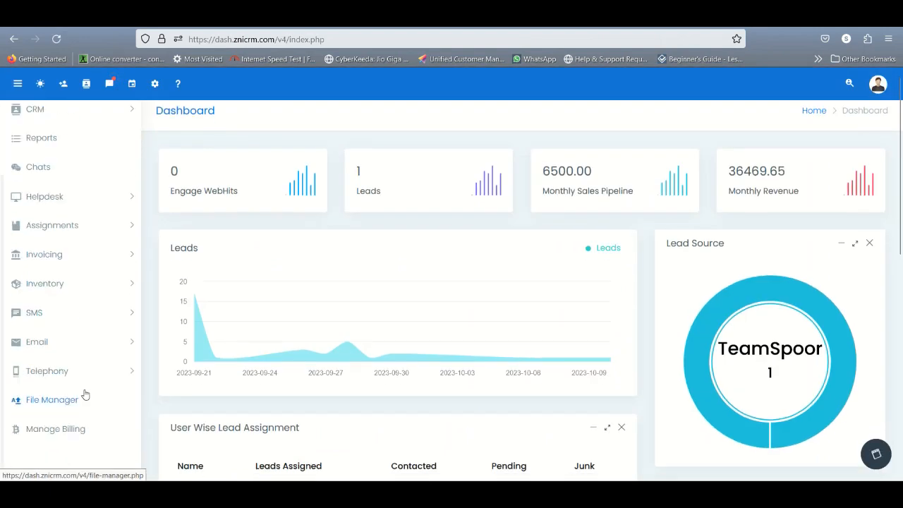
pyautogui.click(73, 284)
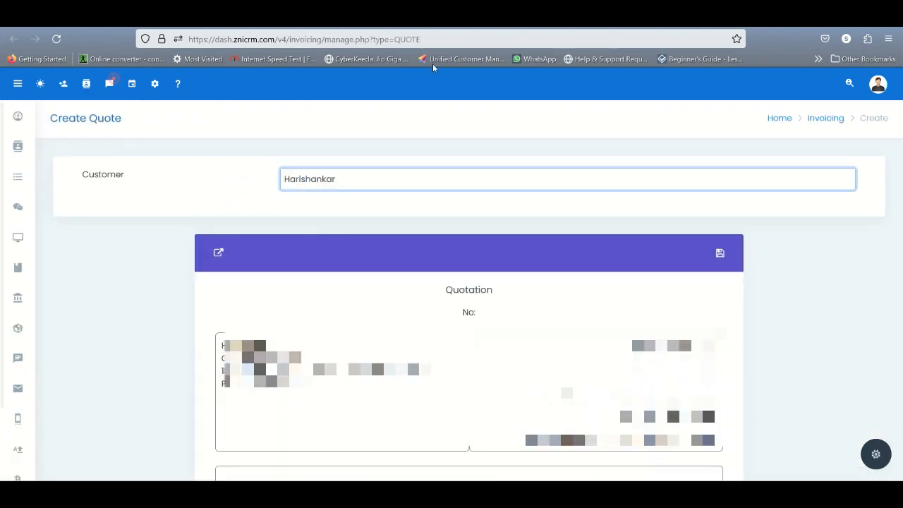
# Step: Make the product name of the new quote's first item line ready for entry
pyautogui.scroll(-1, 335, 128)
pyautogui.click(336, 128)
pyautogui.click(293, 438)
pyautogui.write('mattre')
pyautogui.press('BackSpace')
pyautogui.press('BackSpace')
pyautogui.press('BackSpace')
pyautogui.press('BackSpace')
pyautogui.press('BackSpace')
pyautogui.press('BackSpace')
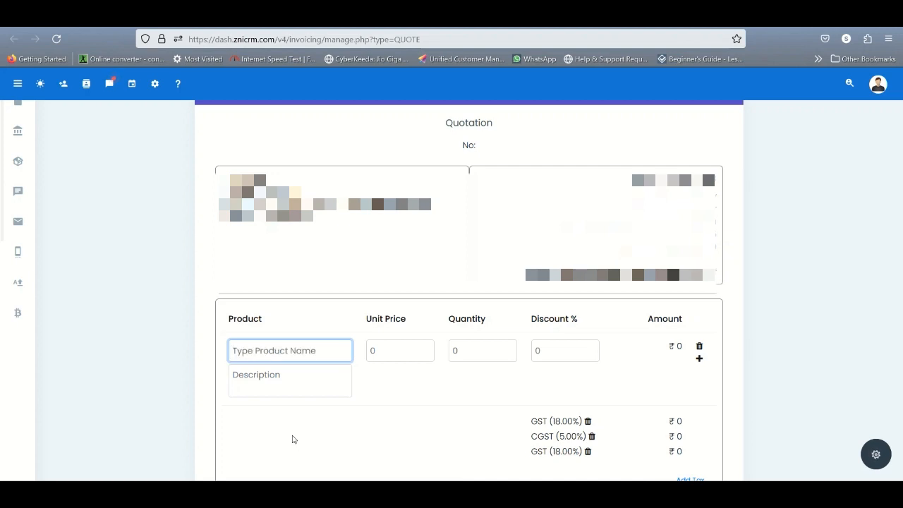
# Step: Search the products for "fridge", add the 2 door 120 Ltr fridge with quantity 1, and save the quote
pyautogui.write('fridge')
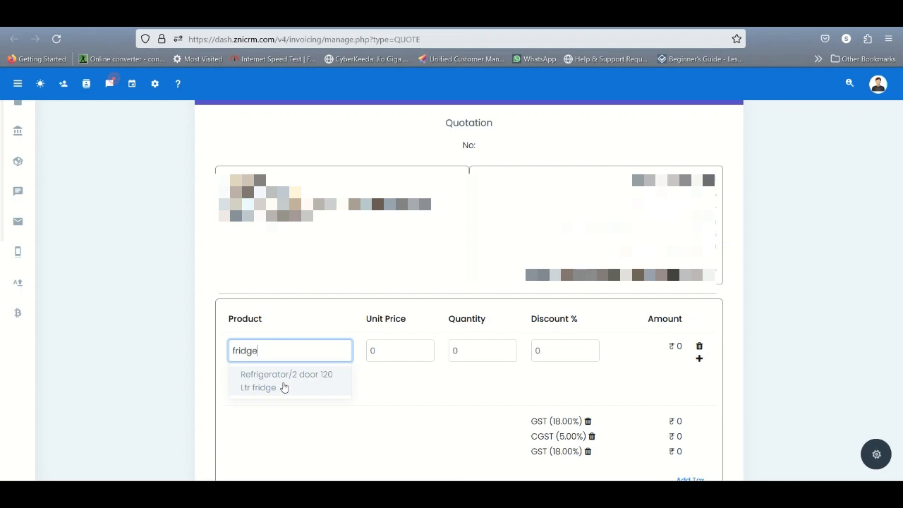
pyautogui.click(284, 387)
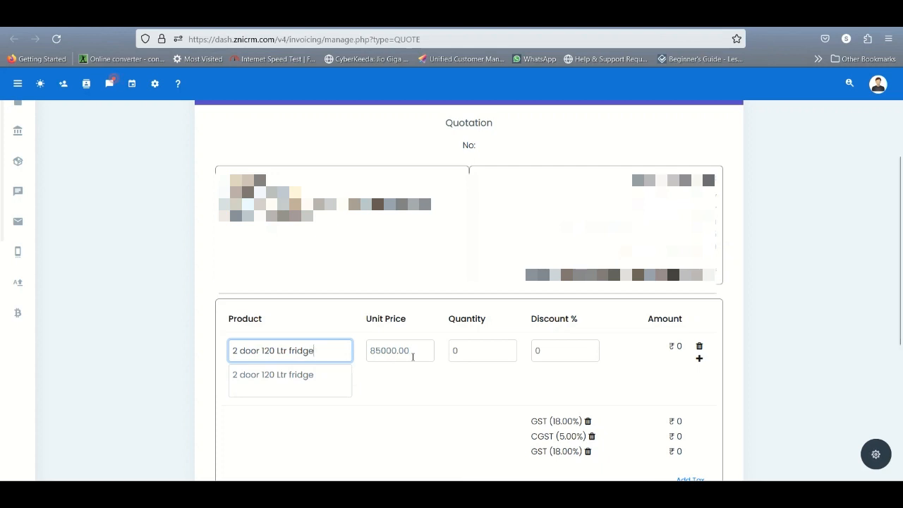
pyautogui.click(476, 356)
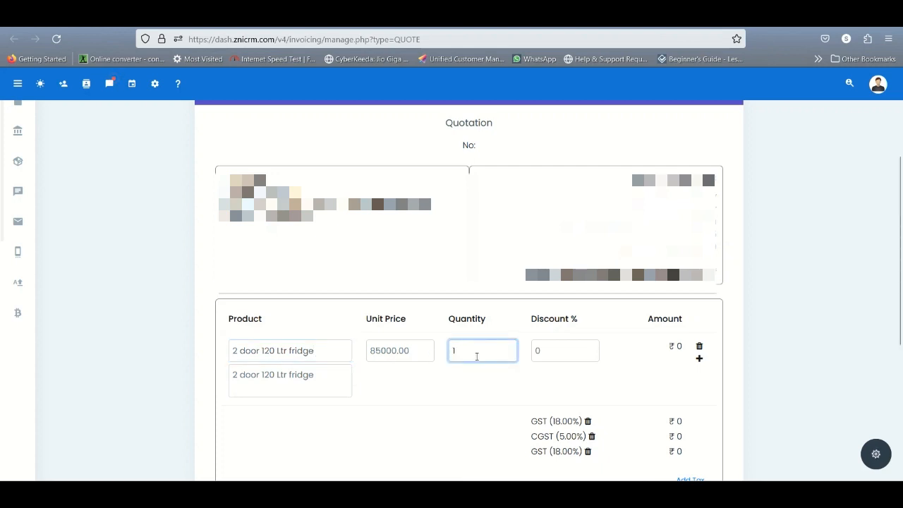
pyautogui.press('Tab')
pyautogui.scroll(-1, 476, 356)
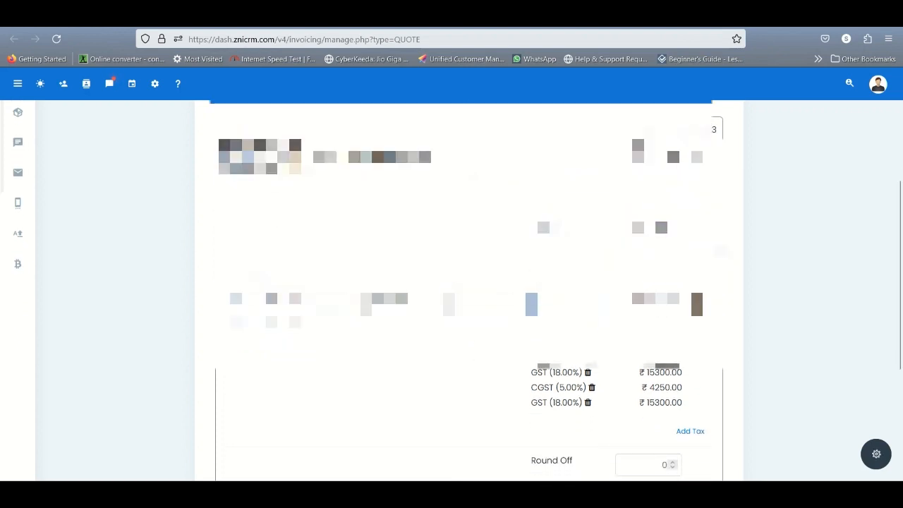
pyautogui.scroll(-1, 477, 356)
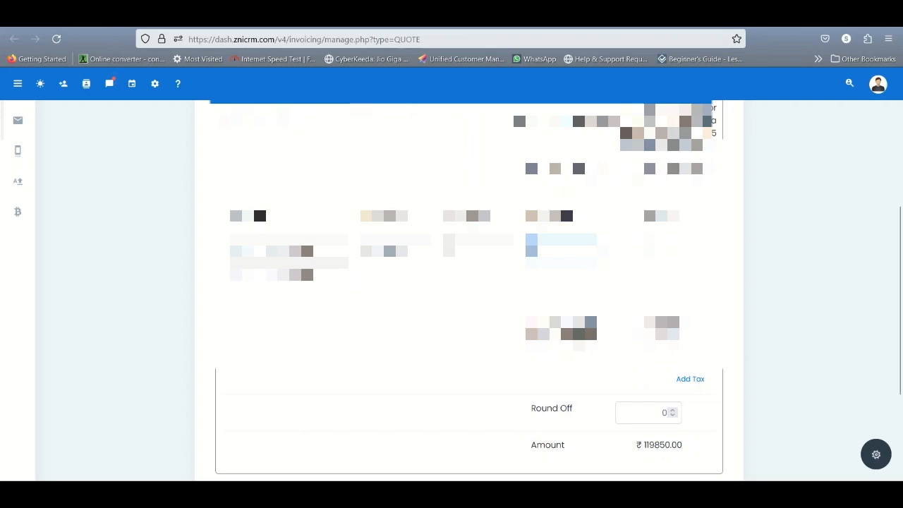
pyautogui.scroll(2, 476, 356)
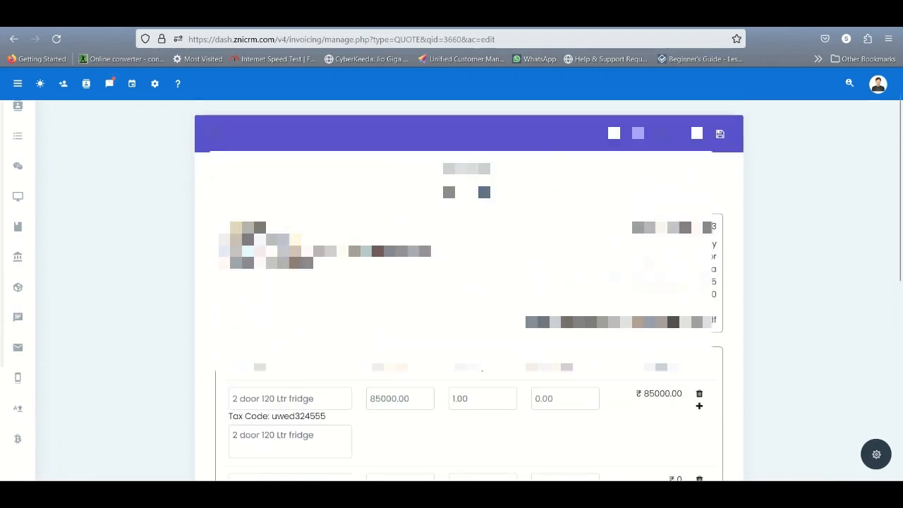
# Step: Remove the CGST (5.00%) tax and the second GST (18.00%) tax from the quote, and save it
pyautogui.scroll(-3, 597, 380)
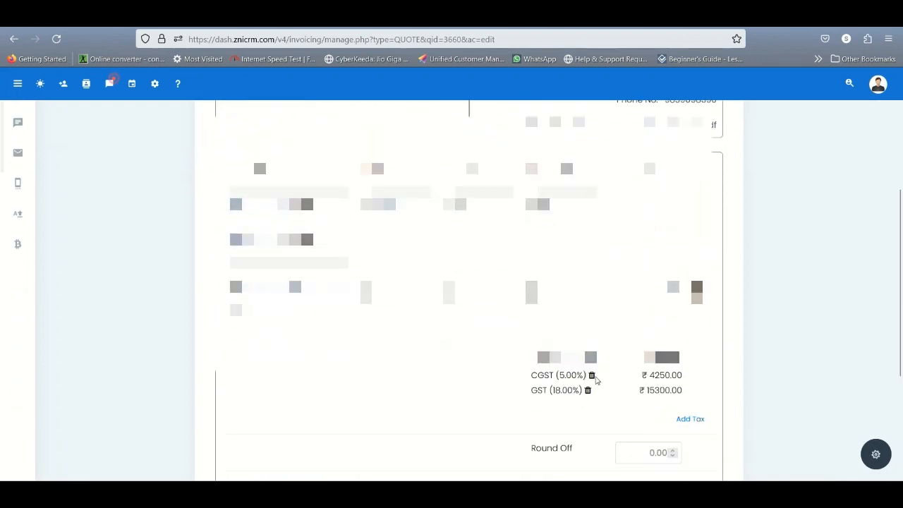
pyautogui.click(591, 375)
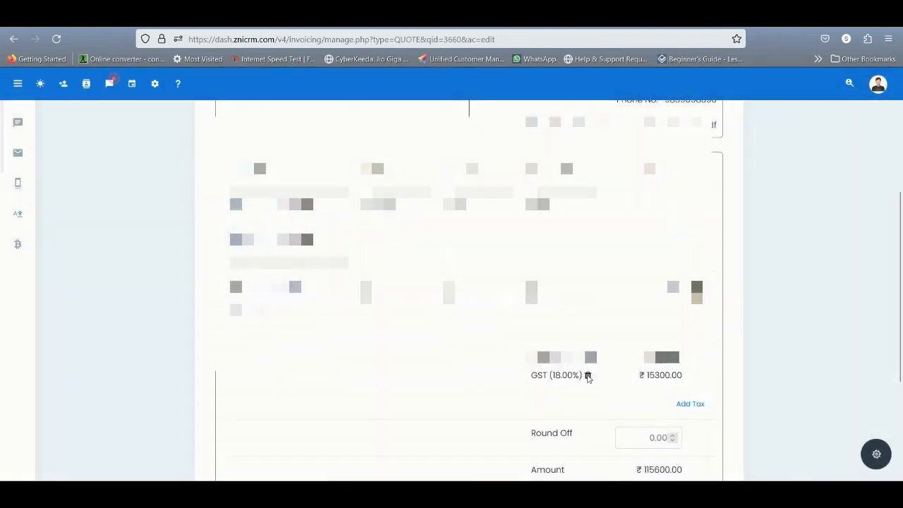
pyautogui.click(587, 376)
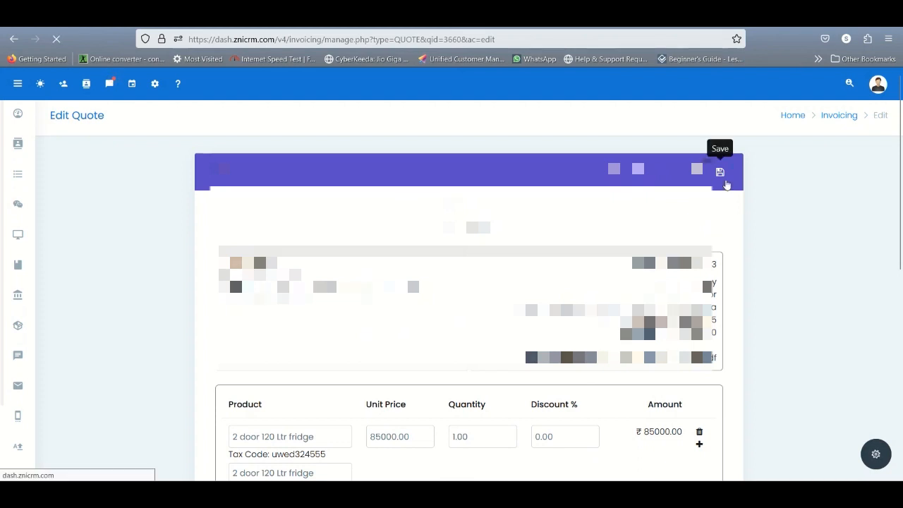
pyautogui.click(720, 173)
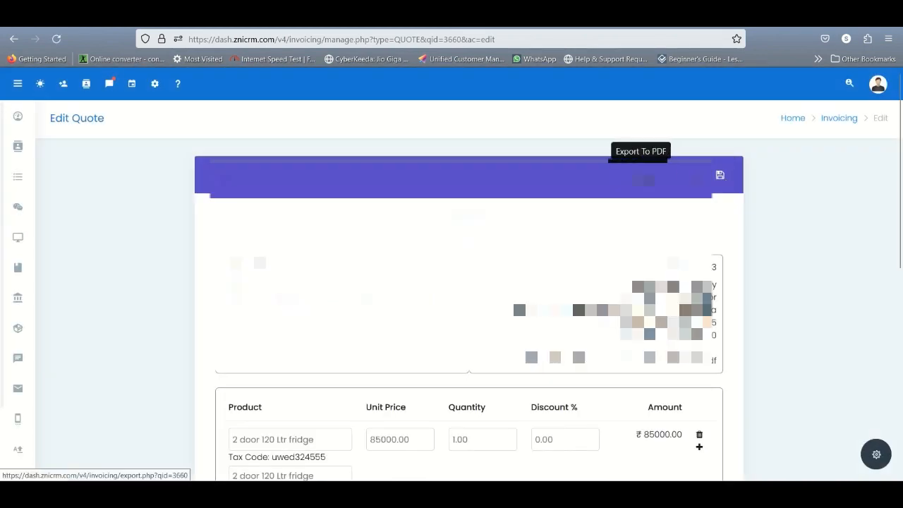
# Step: Export the quote to PDF, look through its item table, tax and terms, and return to the quote
pyautogui.click(649, 180)
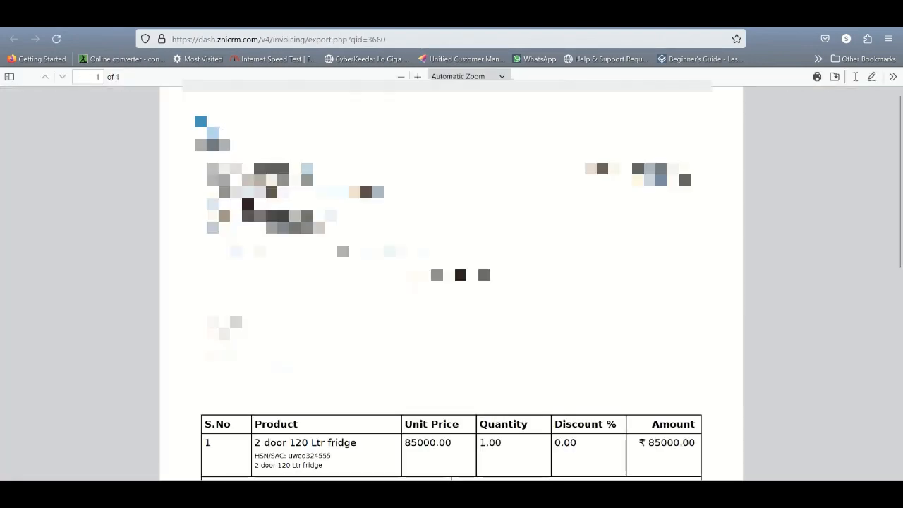
pyautogui.scroll(-3, 584, 319)
pyautogui.scroll(-1, 584, 319)
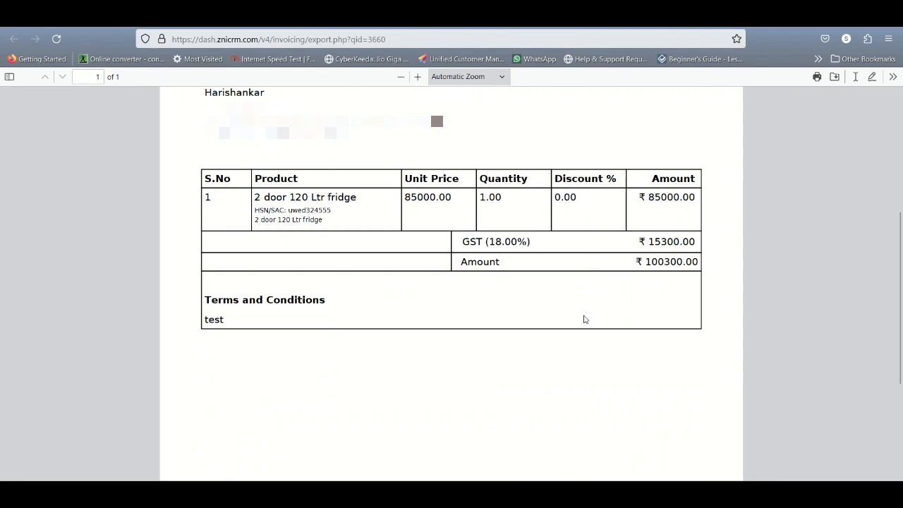
pyautogui.scroll(3, 534, 241)
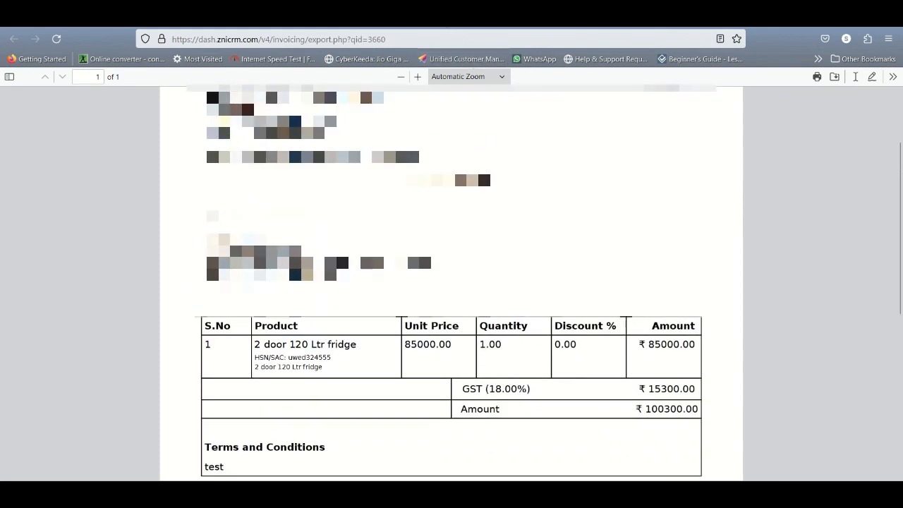
pyautogui.click(462, 20)
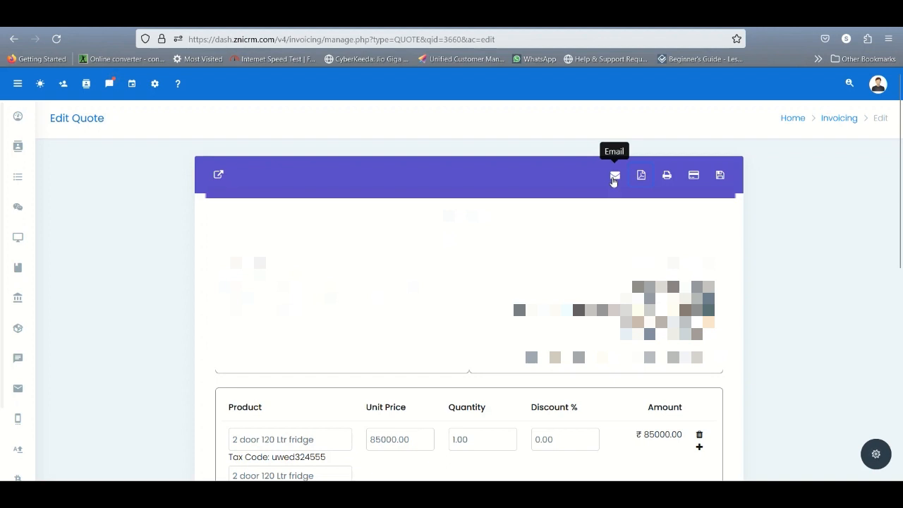
# Step: Convert the saved quote to an invoice and bring up the invoice page
pyautogui.click(691, 176)
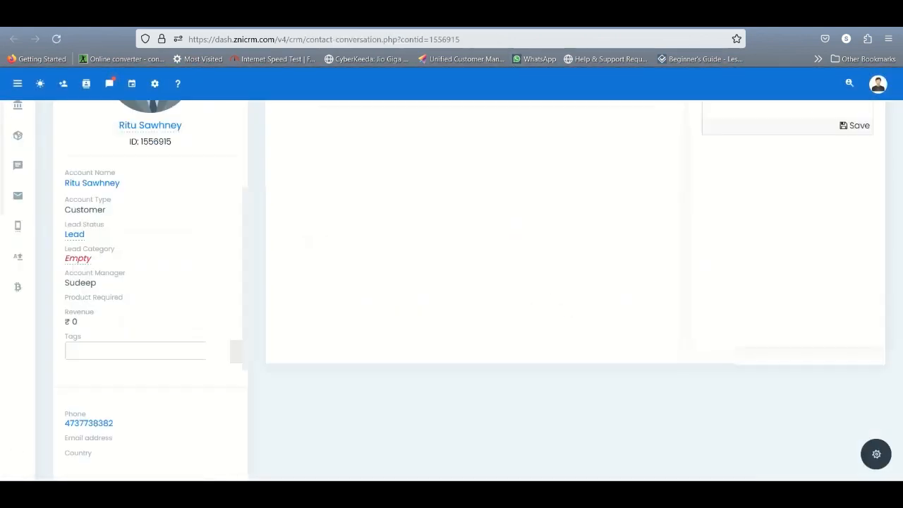
pyautogui.click(95, 86)
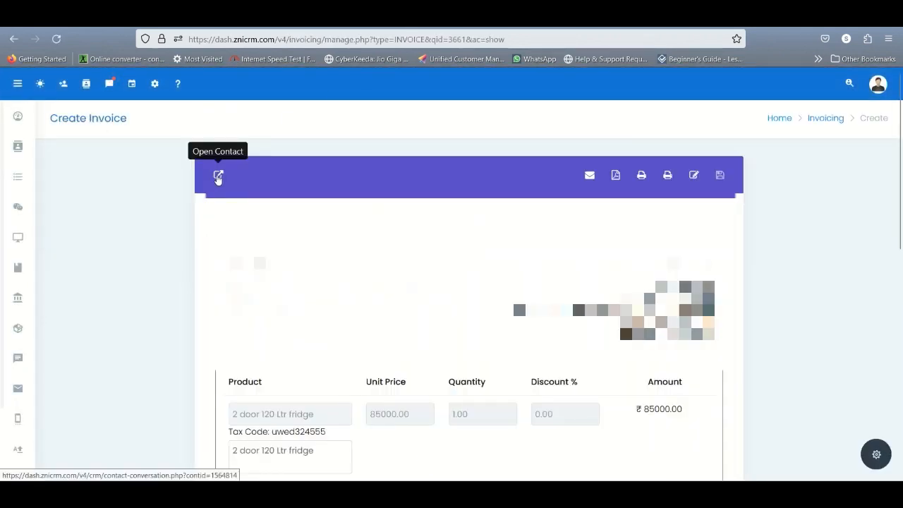
# Step: Open the invoice's contact and view the quotes and invoices listed under its billing
pyautogui.click(218, 176)
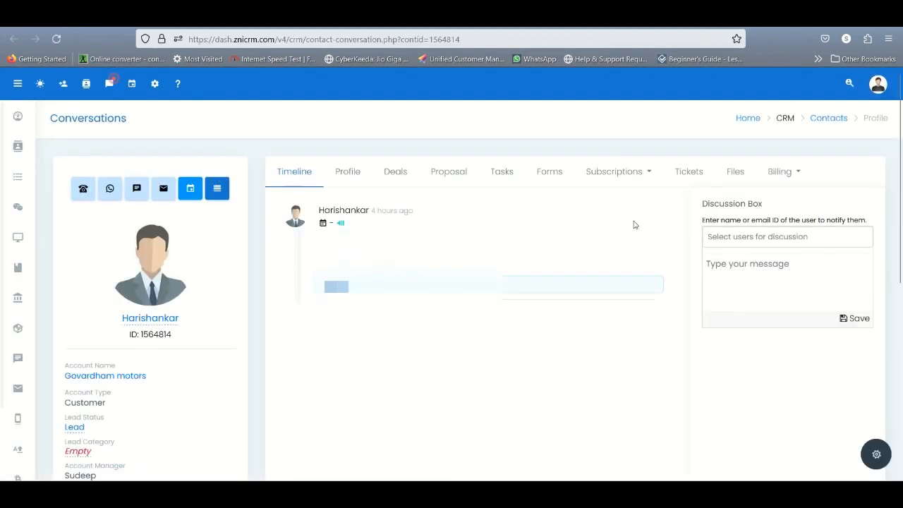
pyautogui.click(782, 173)
pyautogui.click(785, 209)
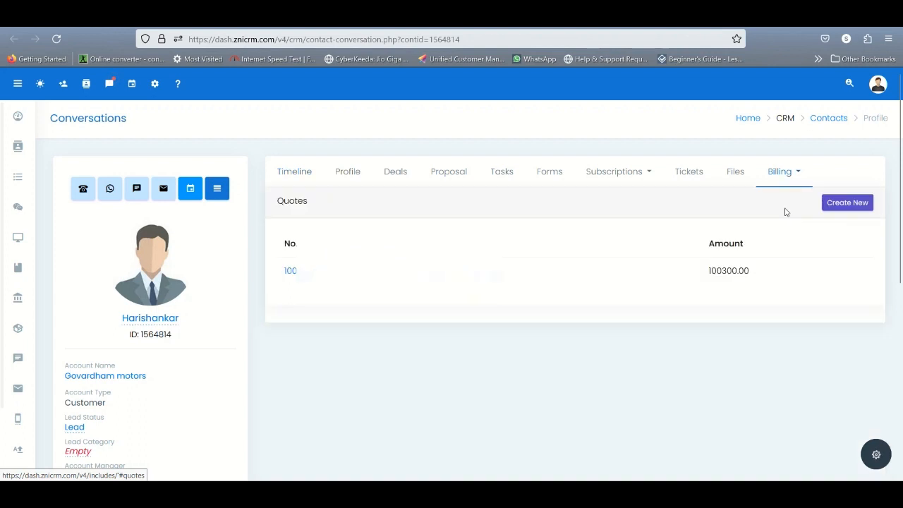
pyautogui.click(785, 176)
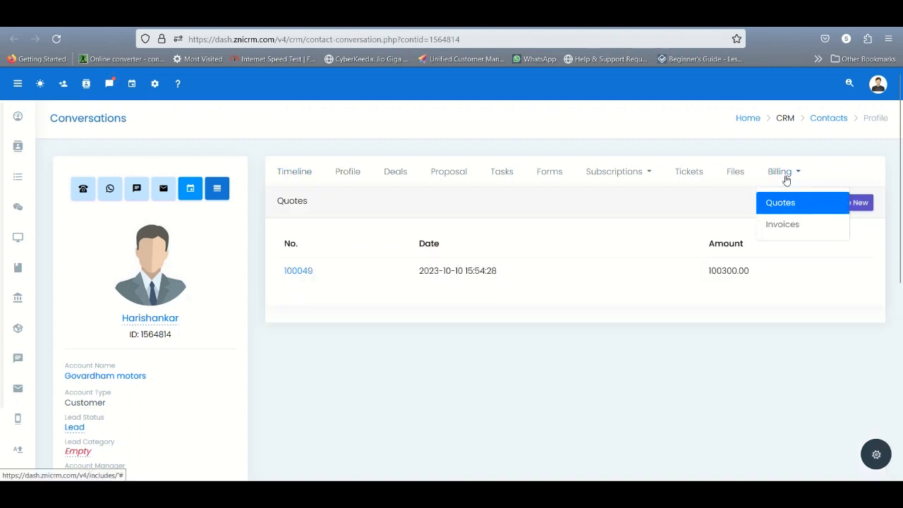
pyautogui.click(781, 224)
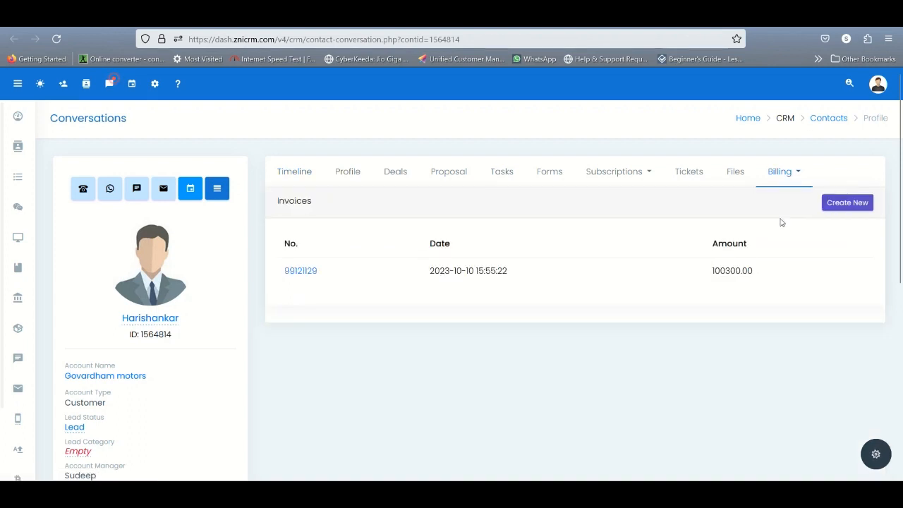
pyautogui.click(784, 176)
pyautogui.click(778, 203)
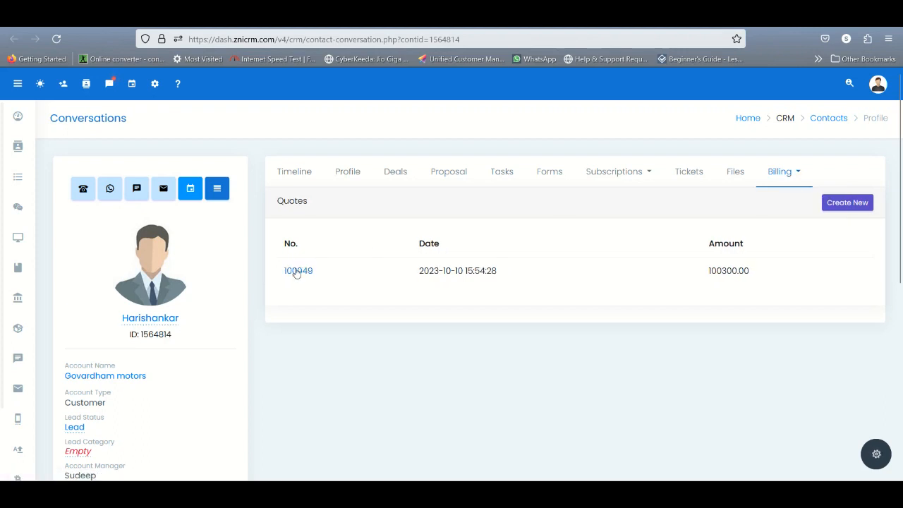
pyautogui.click(792, 174)
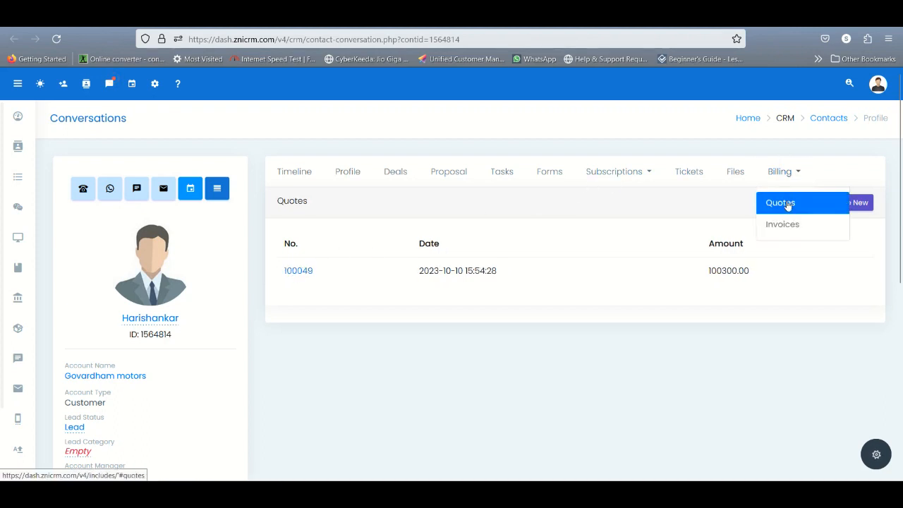
pyautogui.click(776, 223)
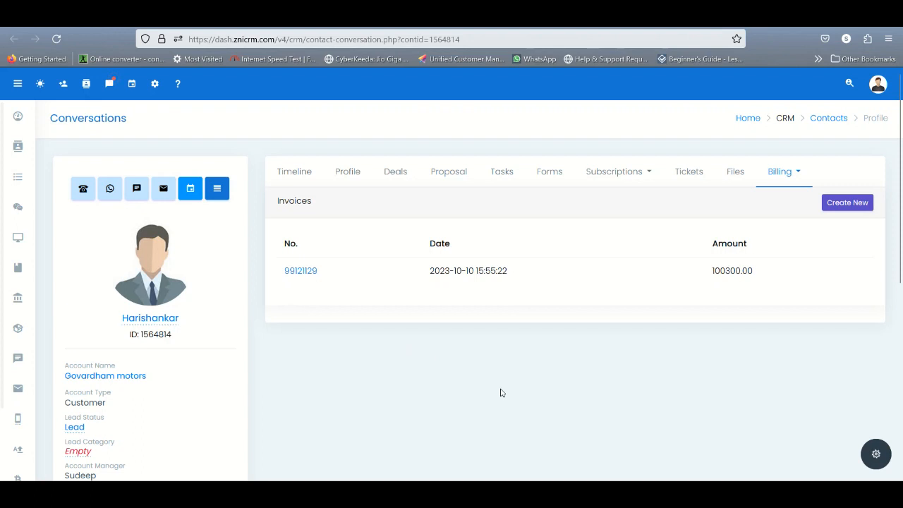
# Step: Return to the dashboard and open the Add Funds form under Invoicing
pyautogui.click(13, 117)
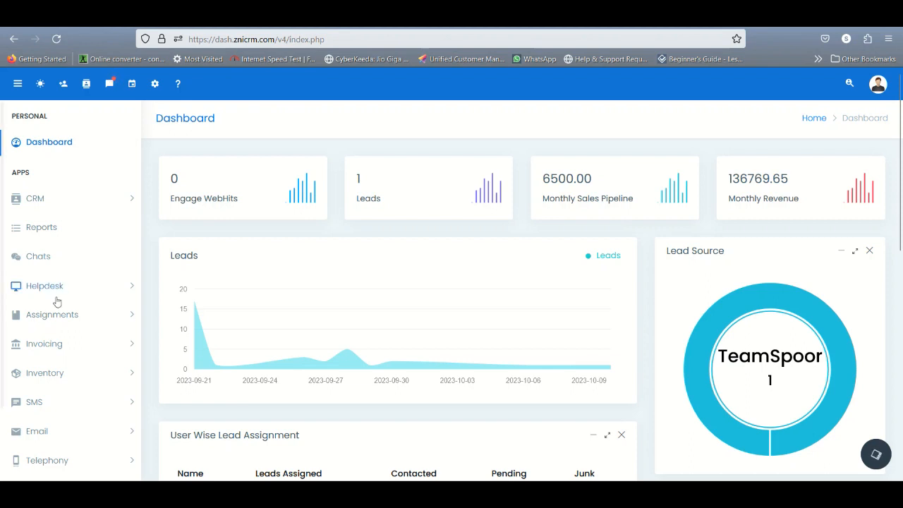
pyautogui.click(71, 348)
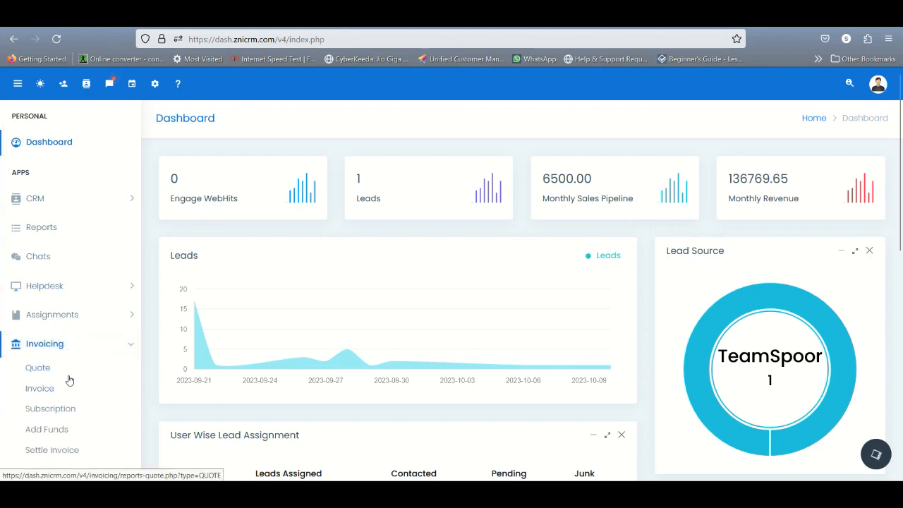
pyautogui.click(63, 438)
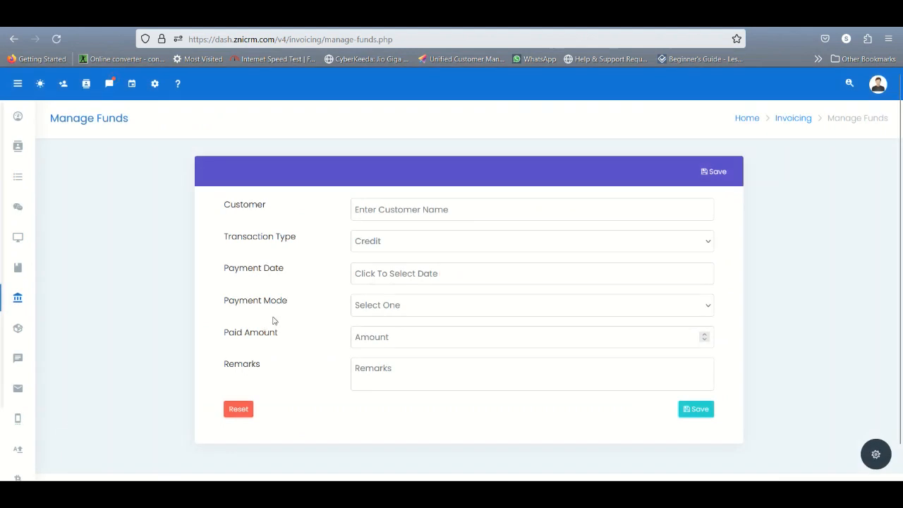
# Step: Fill in the Add Funds form with the quoted customer, transaction type Credit and payment date 2023-10-10
pyautogui.click(469, 201)
pyautogui.write('harish')
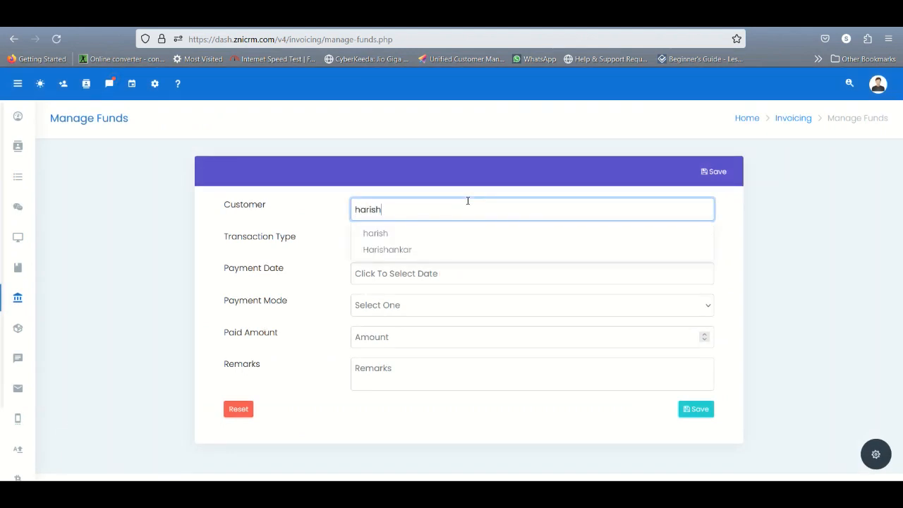
pyautogui.click(416, 250)
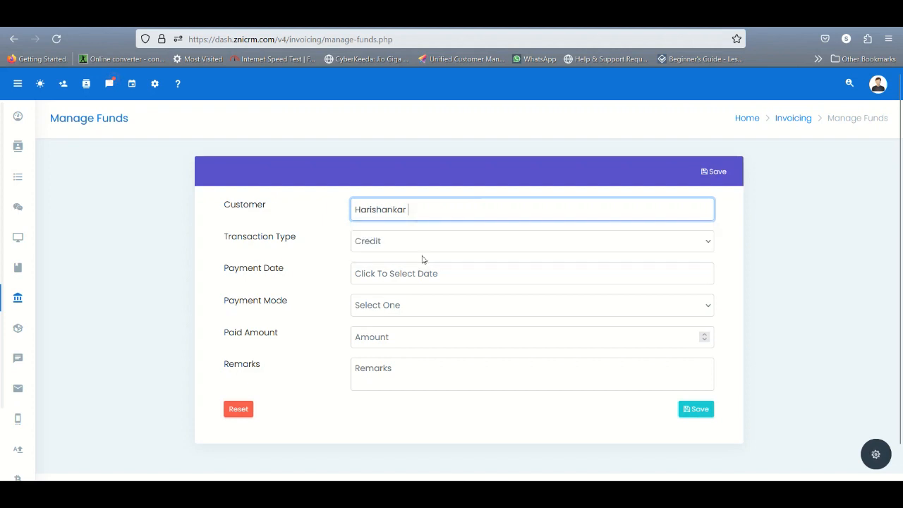
pyautogui.click(374, 242)
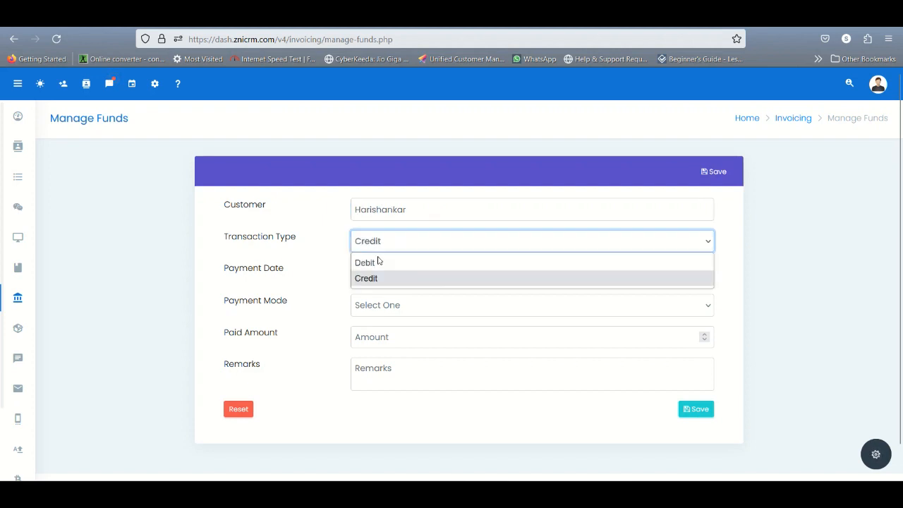
pyautogui.click(376, 278)
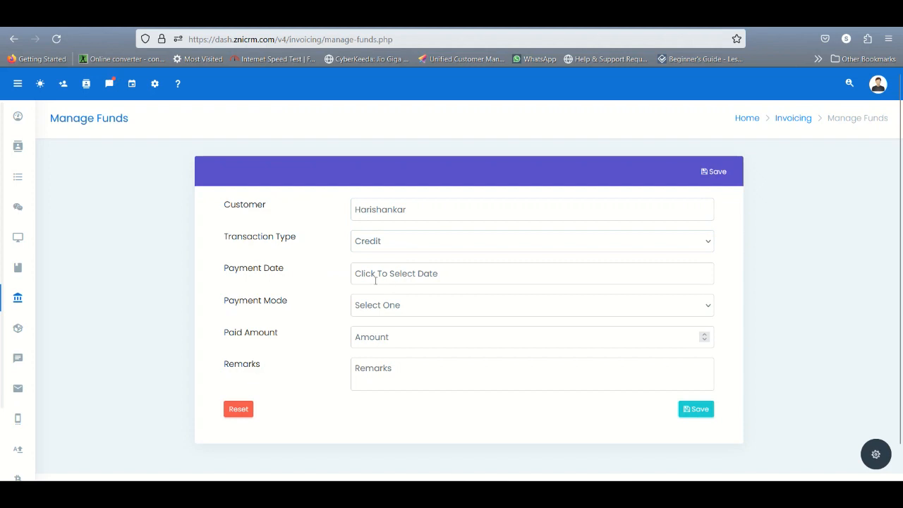
pyautogui.click(414, 273)
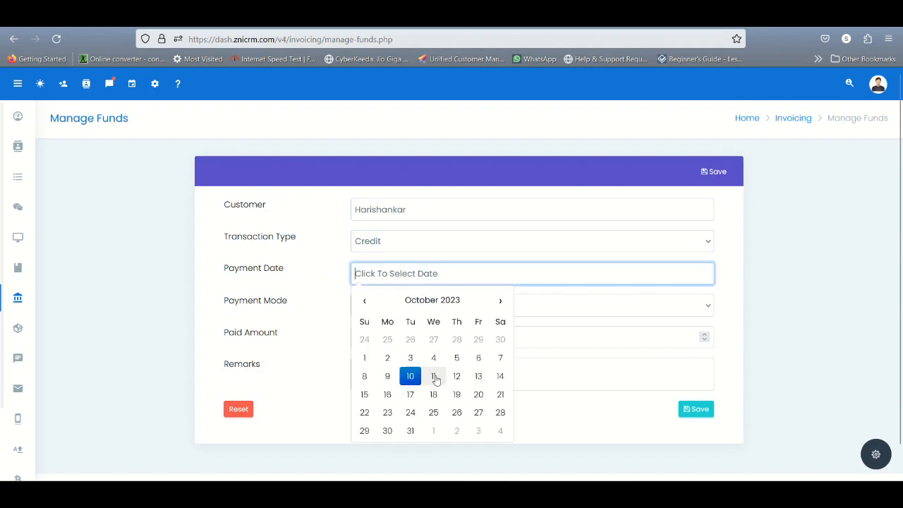
pyautogui.click(413, 378)
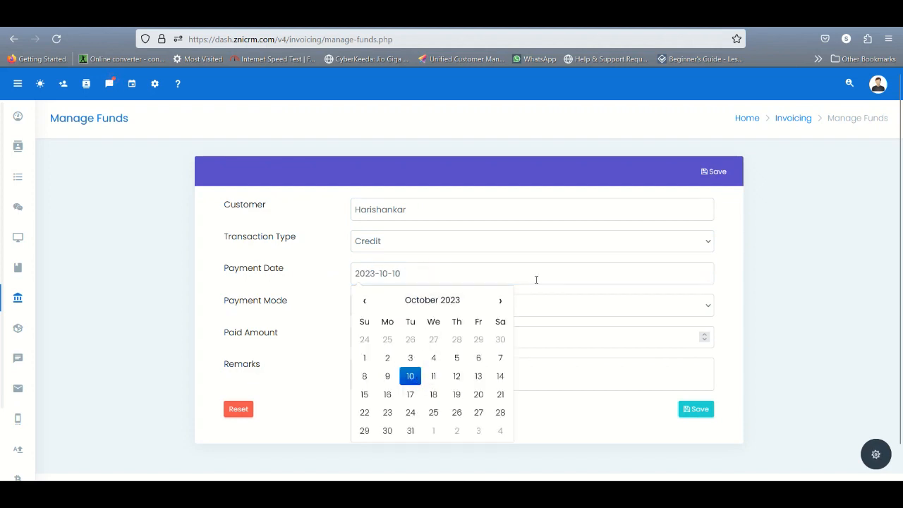
# Step: Set the payment mode to UPI and the paid amount to 100000
pyautogui.click(535, 311)
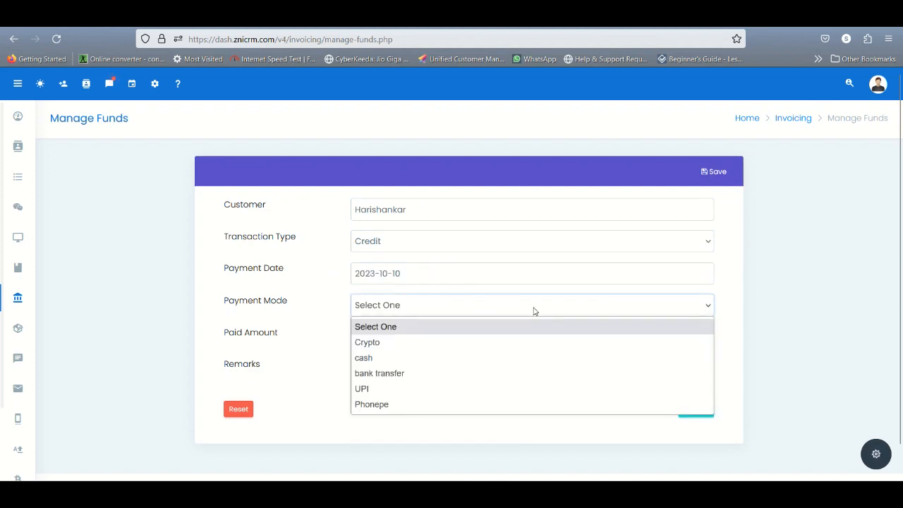
pyautogui.click(492, 390)
pyautogui.click(477, 335)
pyautogui.write('4')
pyautogui.press('BackSpace')
pyautogui.write('100000')
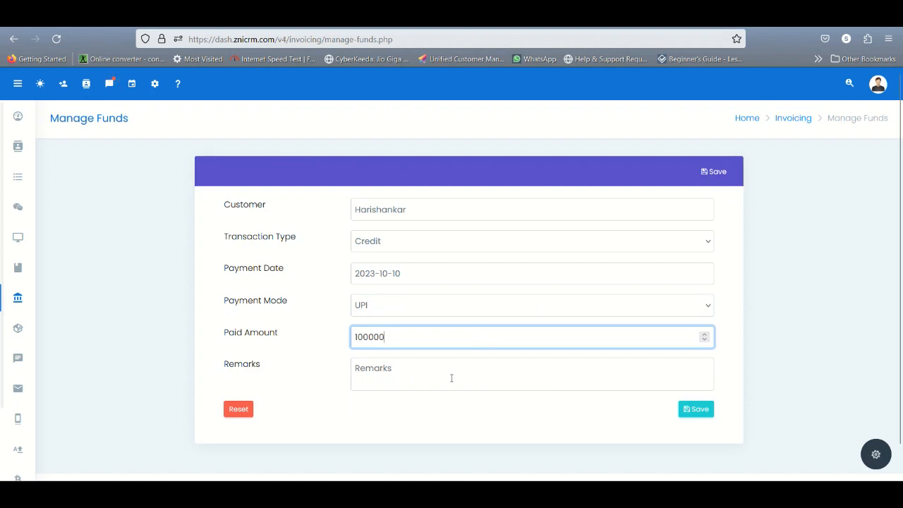
# Step: Enter the remark "paid thru upi" and save the funds to the customer's ledger
pyautogui.click(415, 378)
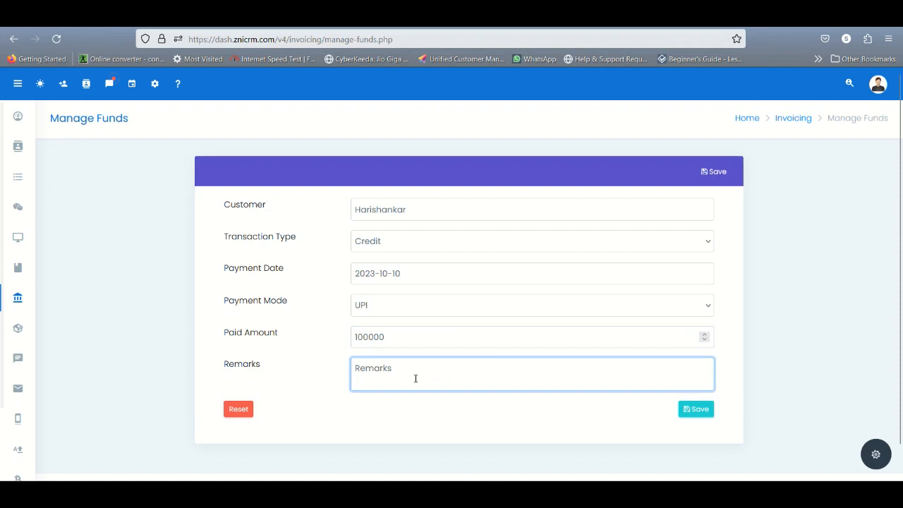
pyautogui.write('p')
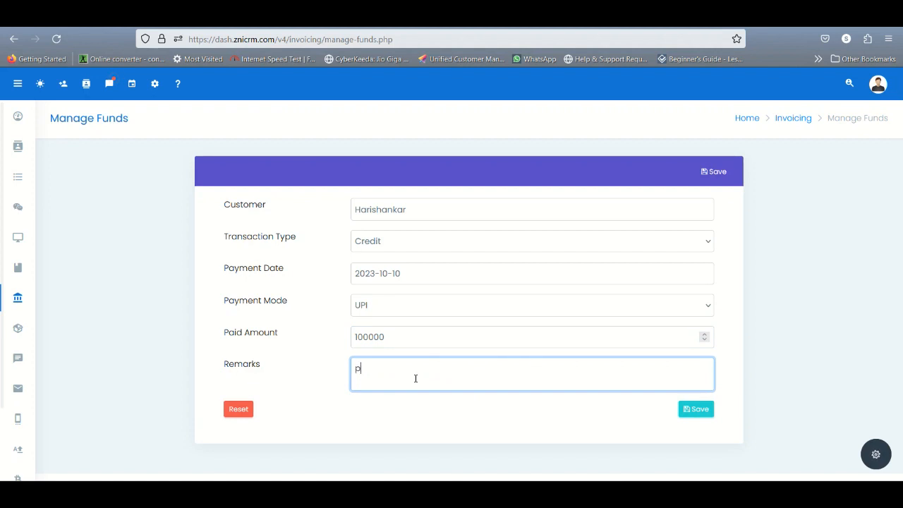
pyautogui.write('aid thru upi')
pyautogui.click(687, 409)
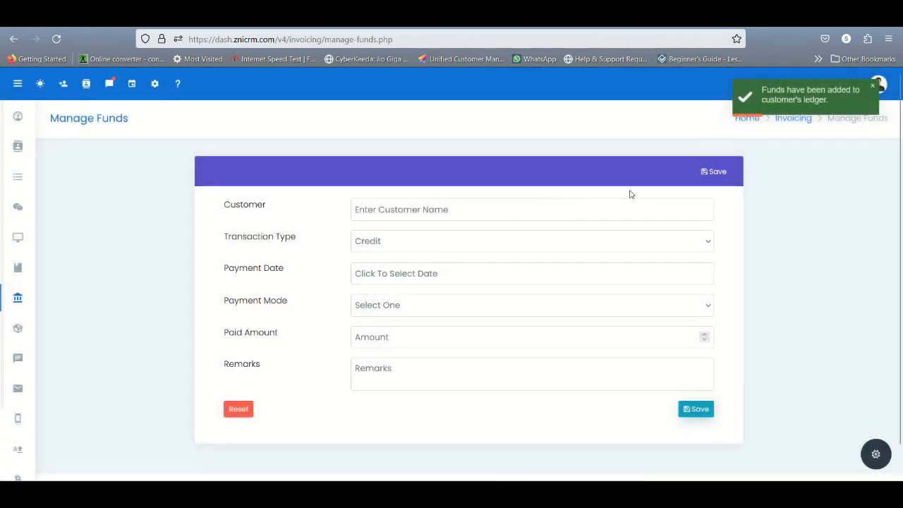
# Step: Look at the invoice list and open the Settle Invoice form under Invoicing
pyautogui.moveTo(22, 298)
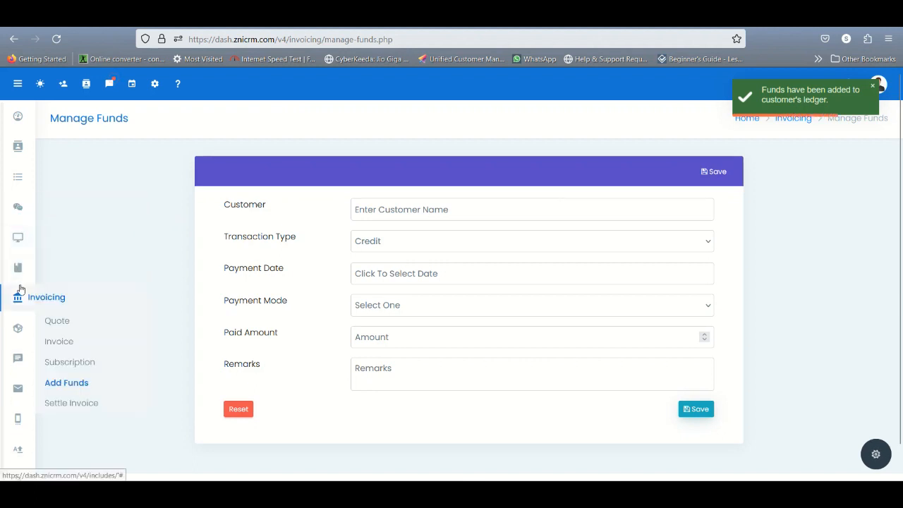
pyautogui.click(80, 338)
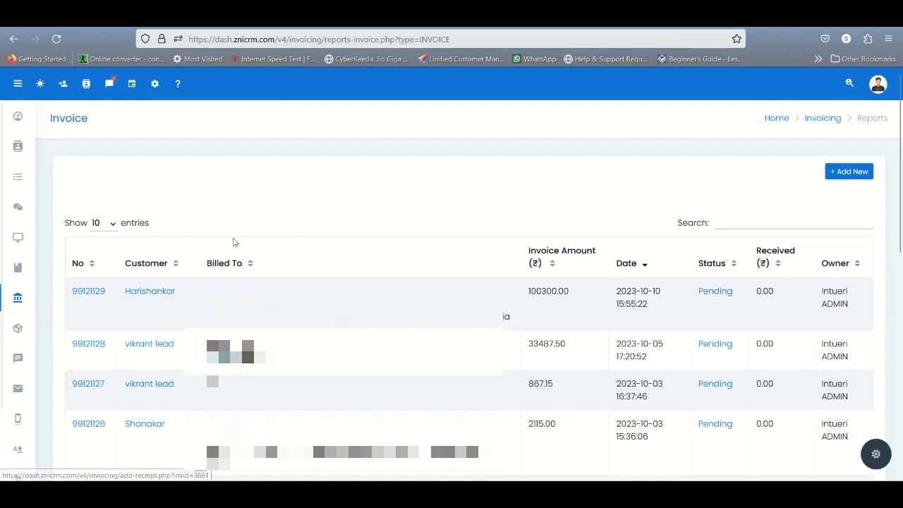
pyautogui.moveTo(9, 299)
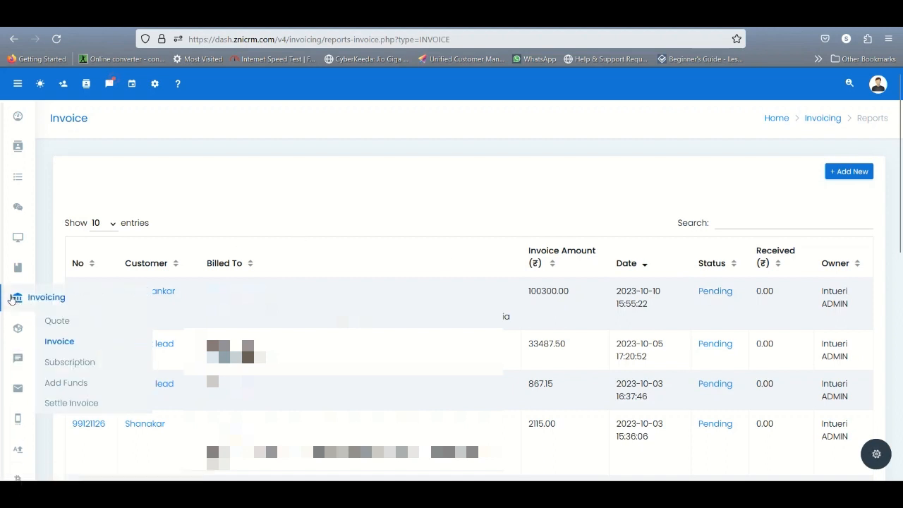
pyautogui.click(85, 407)
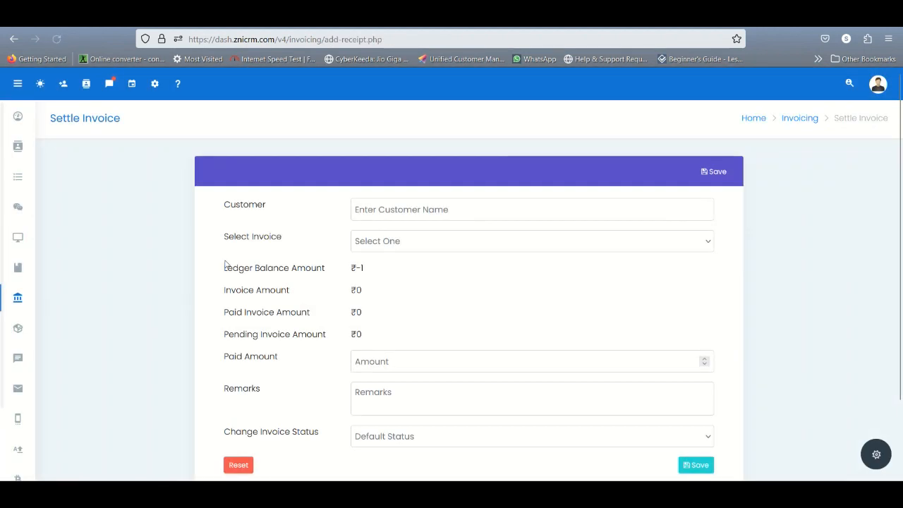
# Step: Select the same customer and their pending invoice in the Settle Invoice form
pyautogui.click(388, 206)
pyautogui.write('harish')
pyautogui.click(393, 247)
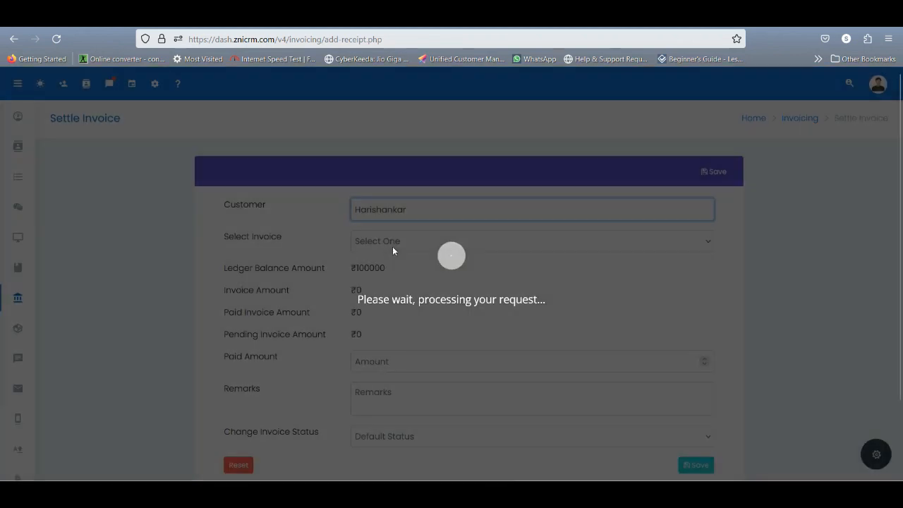
pyautogui.click(407, 244)
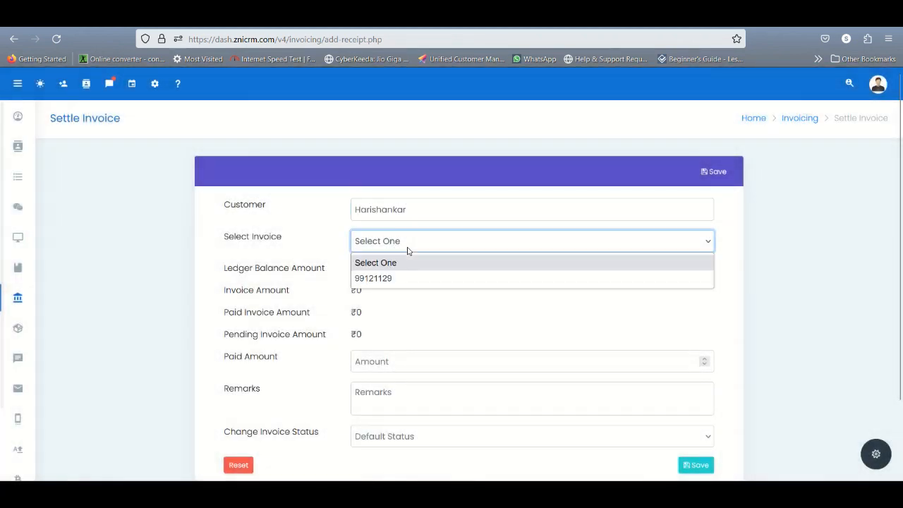
pyautogui.click(385, 277)
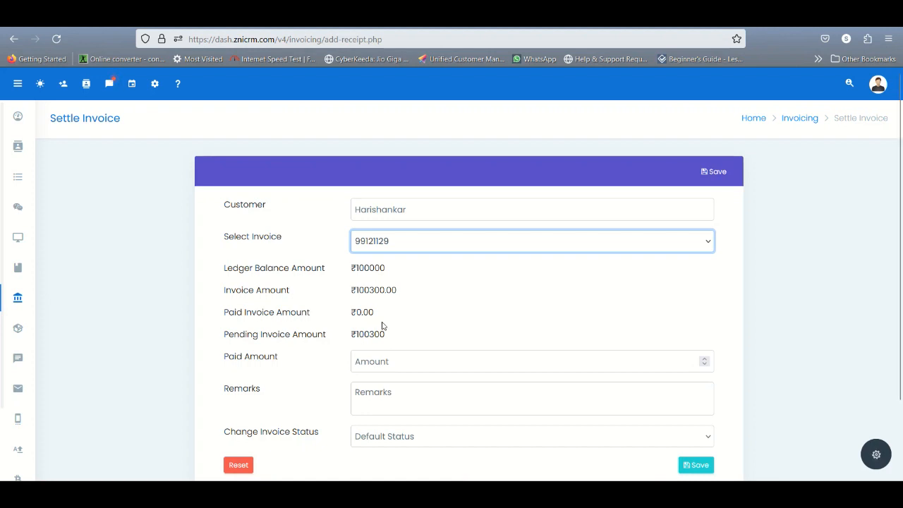
# Step: Set the paid amount to 100000 with the remark "300 remaining" and save the receipt to the invoice
pyautogui.click(375, 364)
pyautogui.write('100000')
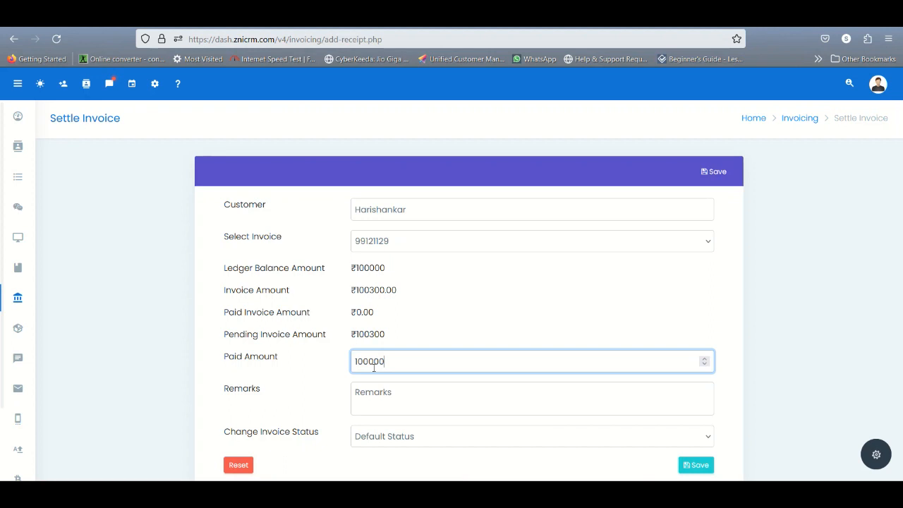
pyautogui.scroll(-1, 373, 368)
pyautogui.click(374, 369)
pyautogui.write('3')
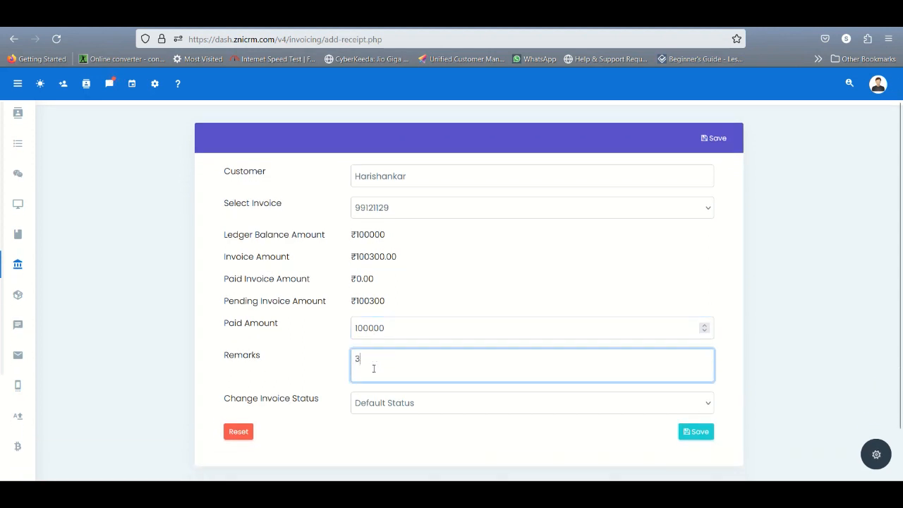
pyautogui.write('00 remaining')
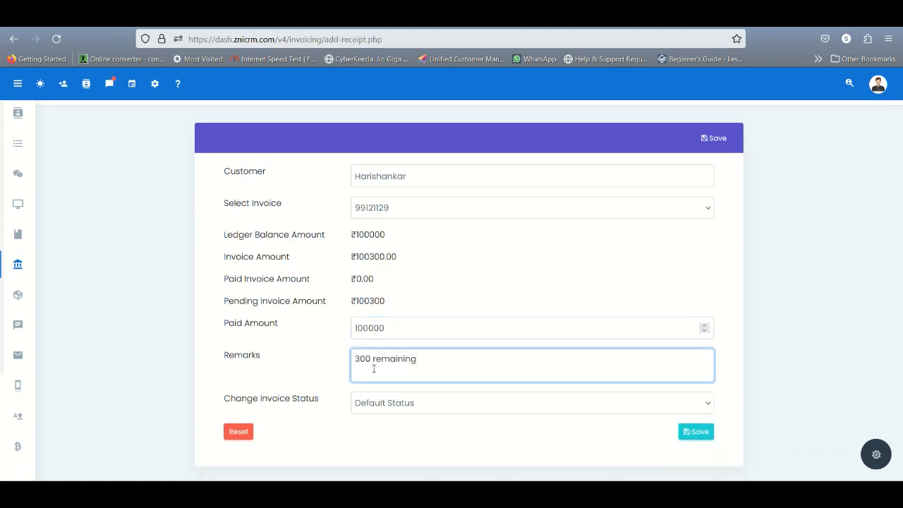
pyautogui.click(708, 434)
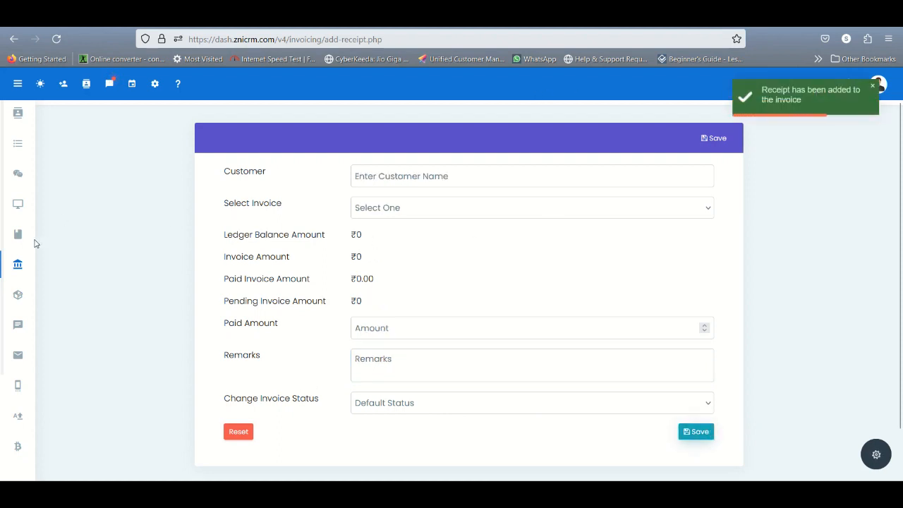
# Step: Open the settled invoice from the invoice list and examine its Receipts section
pyautogui.moveTo(19, 268)
pyautogui.click(75, 304)
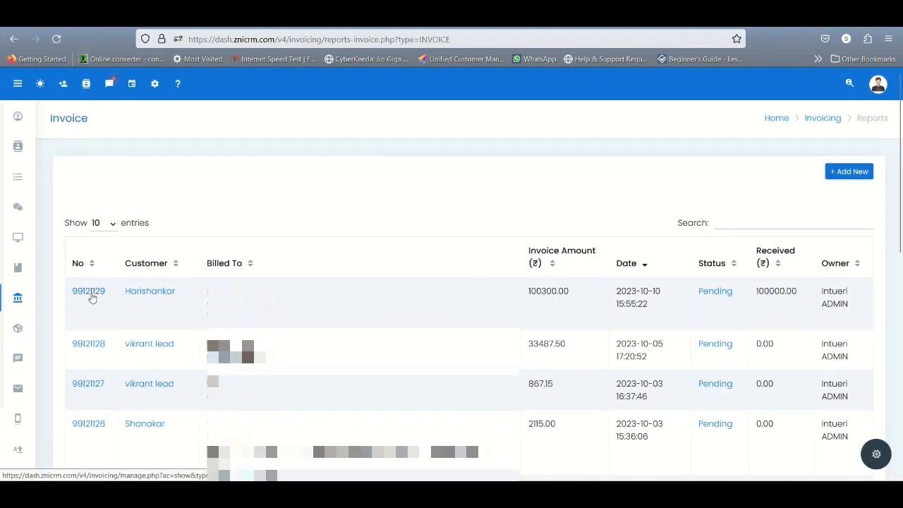
pyautogui.click(91, 298)
pyautogui.scroll(-1, 176, 280)
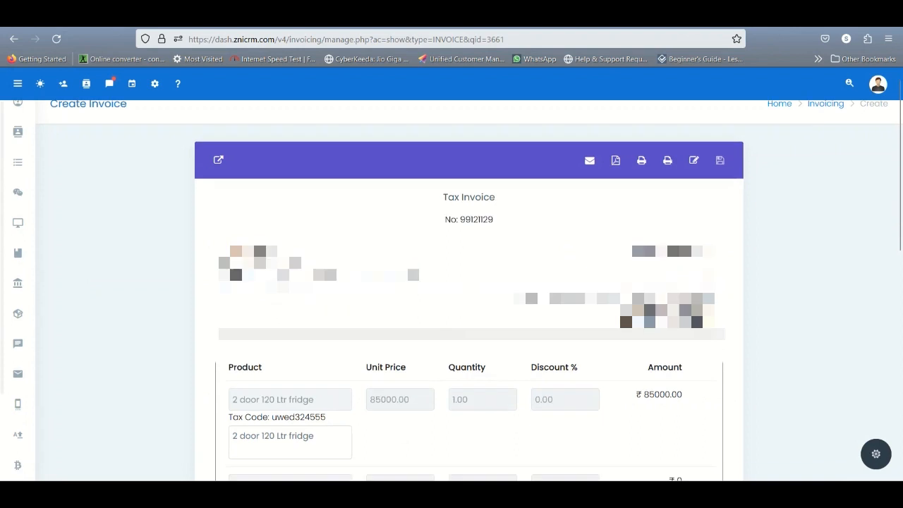
pyautogui.scroll(-10, 313, 317)
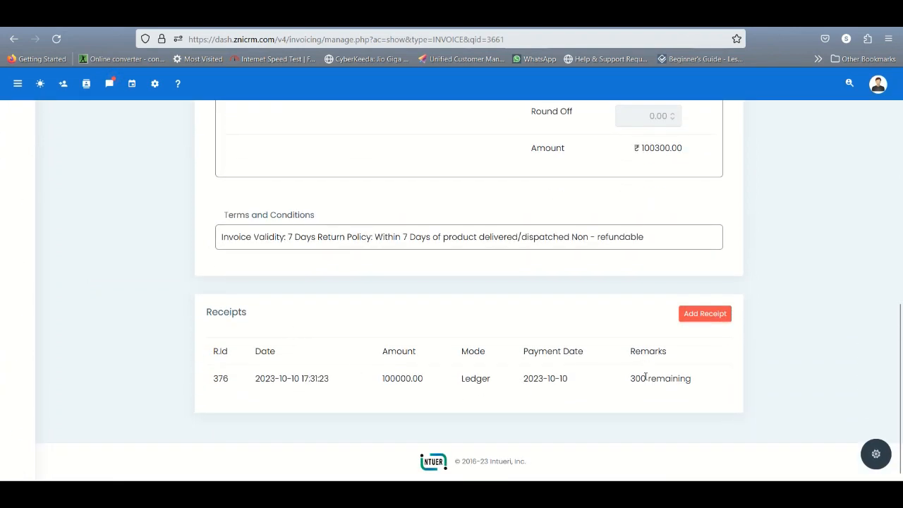
pyautogui.scroll(10, 189, 190)
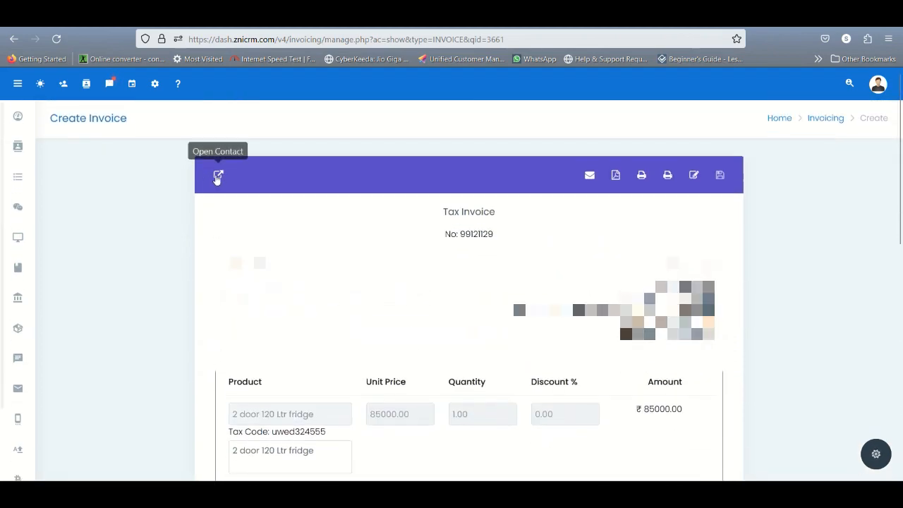
# Step: Open the invoice's contact and its linked Govardham motors account to check the pending invoices and ledger balance
pyautogui.click(217, 175)
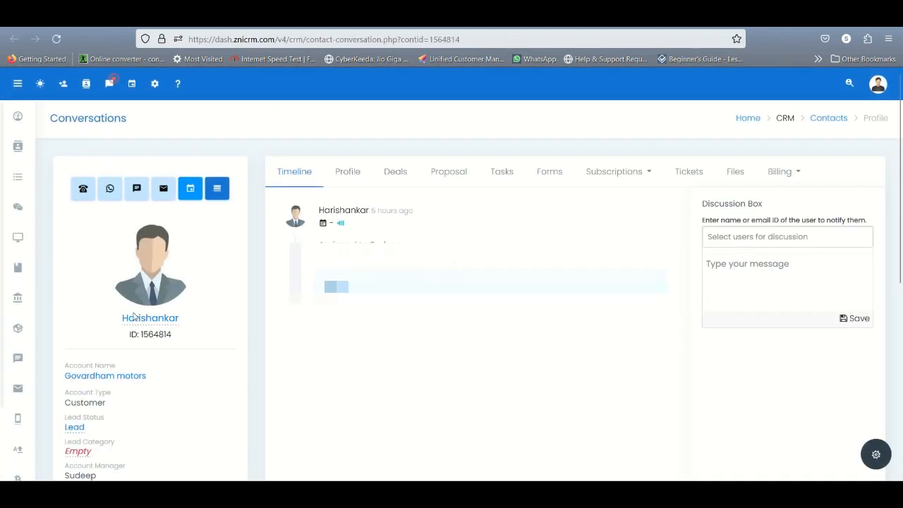
pyautogui.click(109, 378)
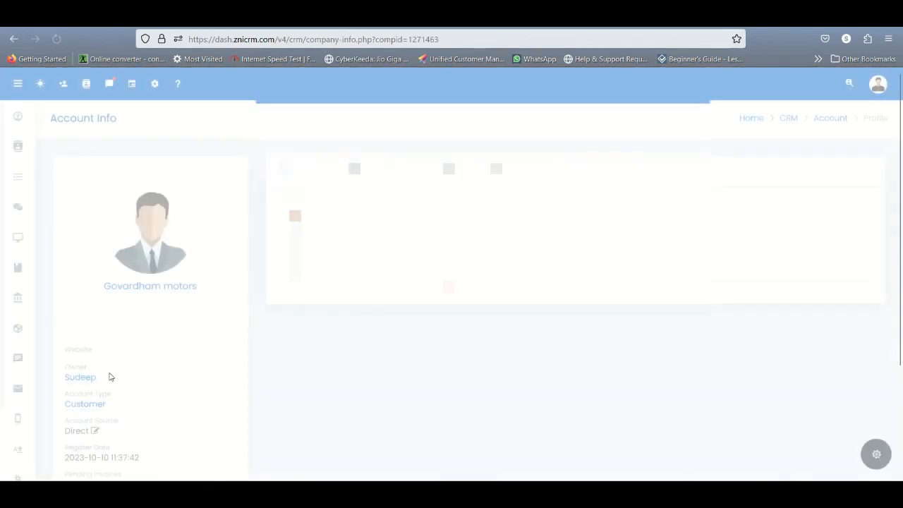
pyautogui.scroll(-3, 142, 407)
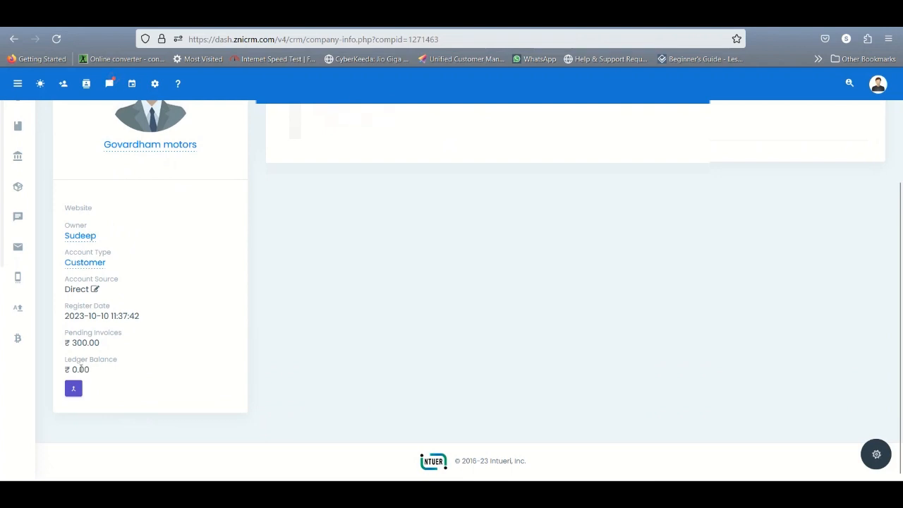
pyautogui.scroll(3, 81, 368)
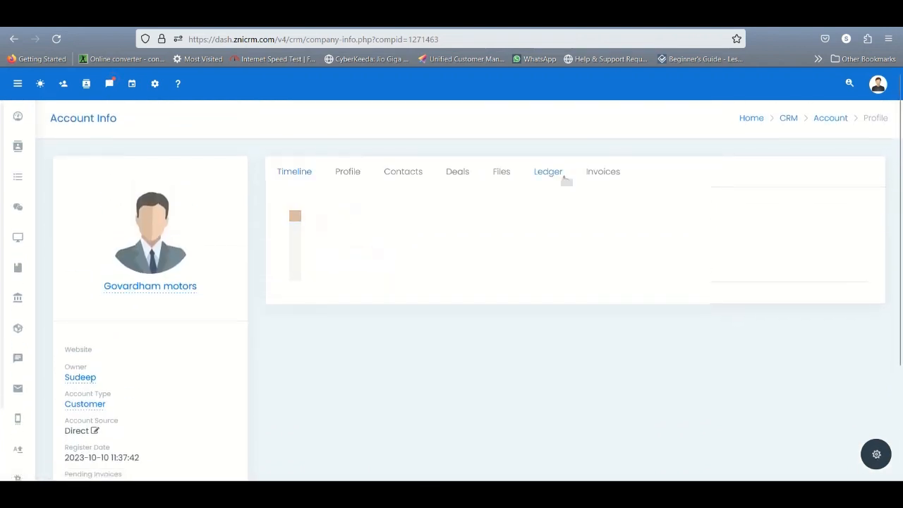
# Step: Review the account's ledger transactions and return to the account to bring up its invoices
pyautogui.click(566, 180)
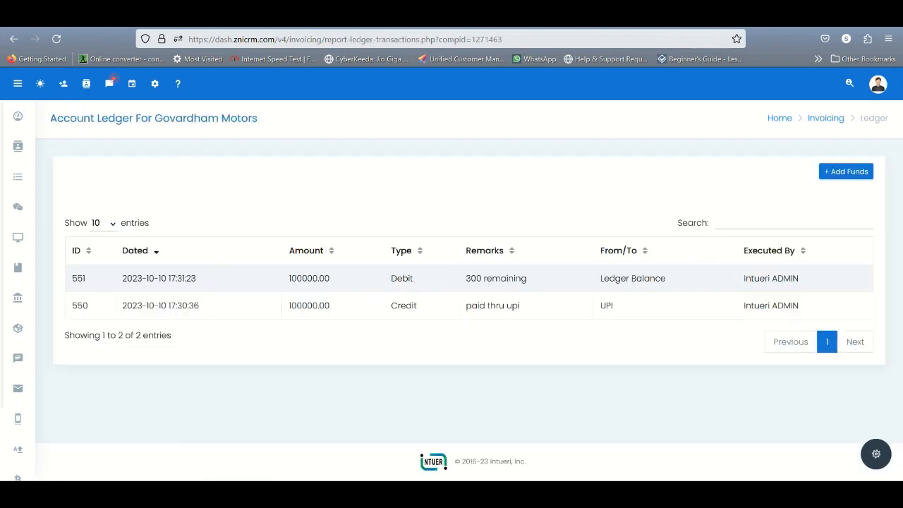
pyautogui.click(13, 39)
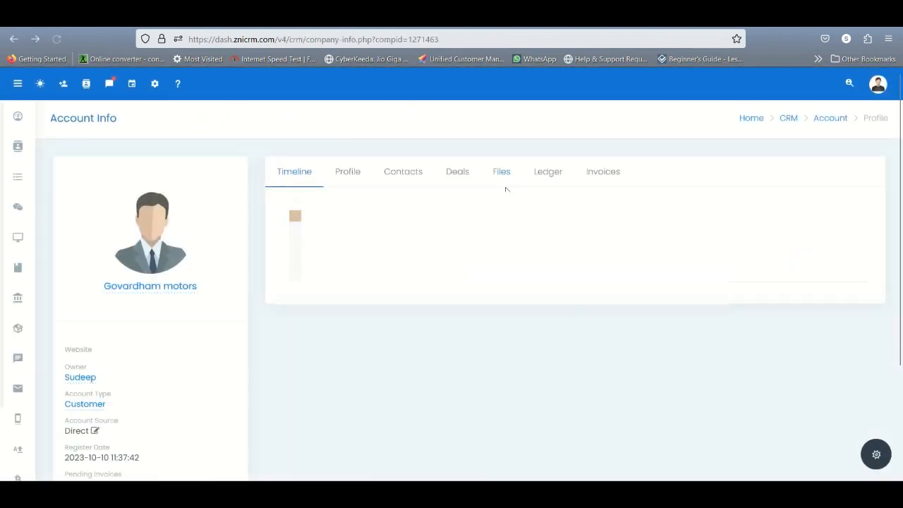
pyautogui.click(597, 174)
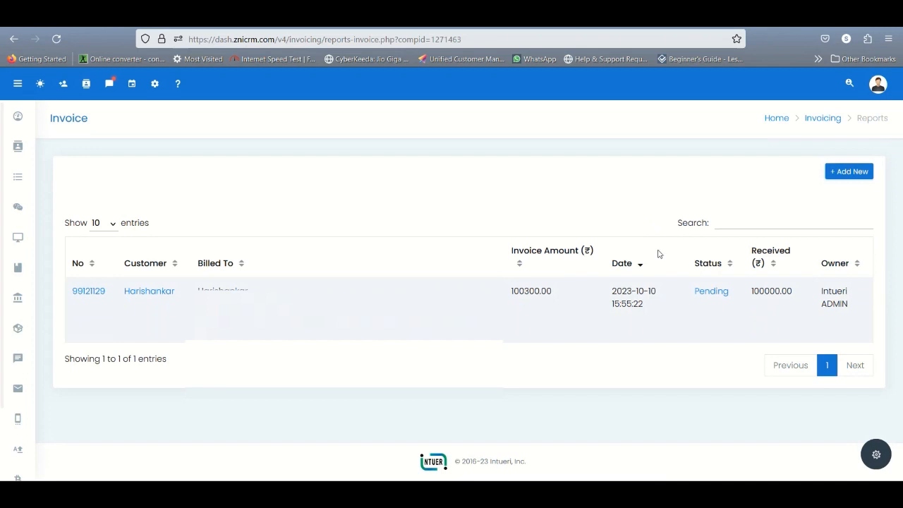